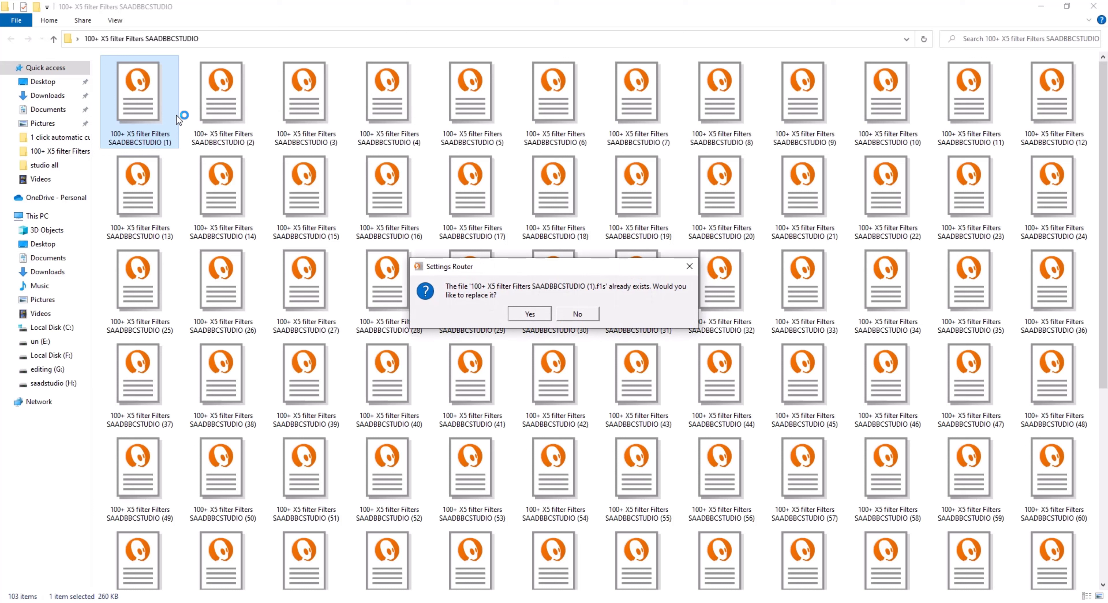
Decline replacing the existing preset and import the preset file "100+ X5 filter Filters SAADBBCSTUDIO (17)" into Exposure X6.
{"action": "left_click", "coordinate": [574, 312]}
{"action": "left_click", "coordinate": [480, 182]}
{"action": "right_click", "coordinate": [479, 182]}
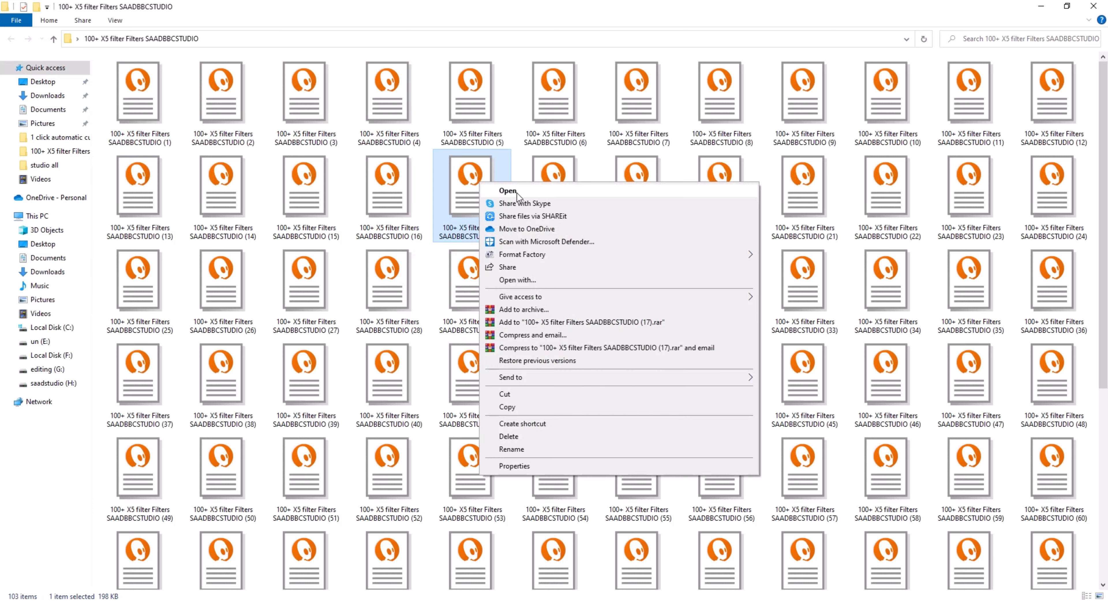
{"action": "left_click", "coordinate": [517, 194]}
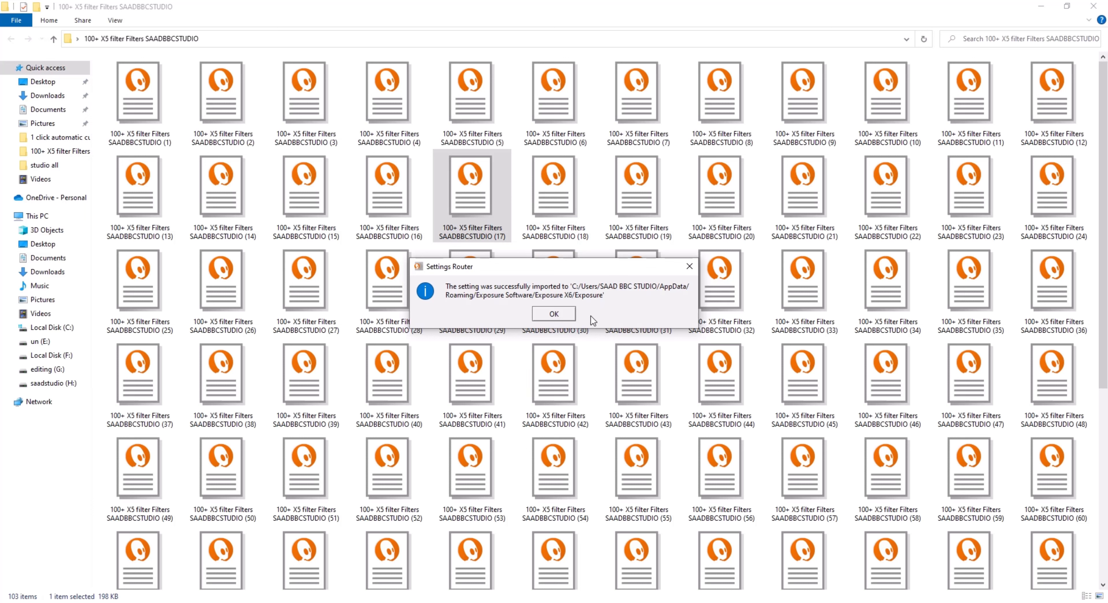
{"action": "left_click", "coordinate": [565, 314]}
{"action": "left_click", "coordinate": [559, 314]}
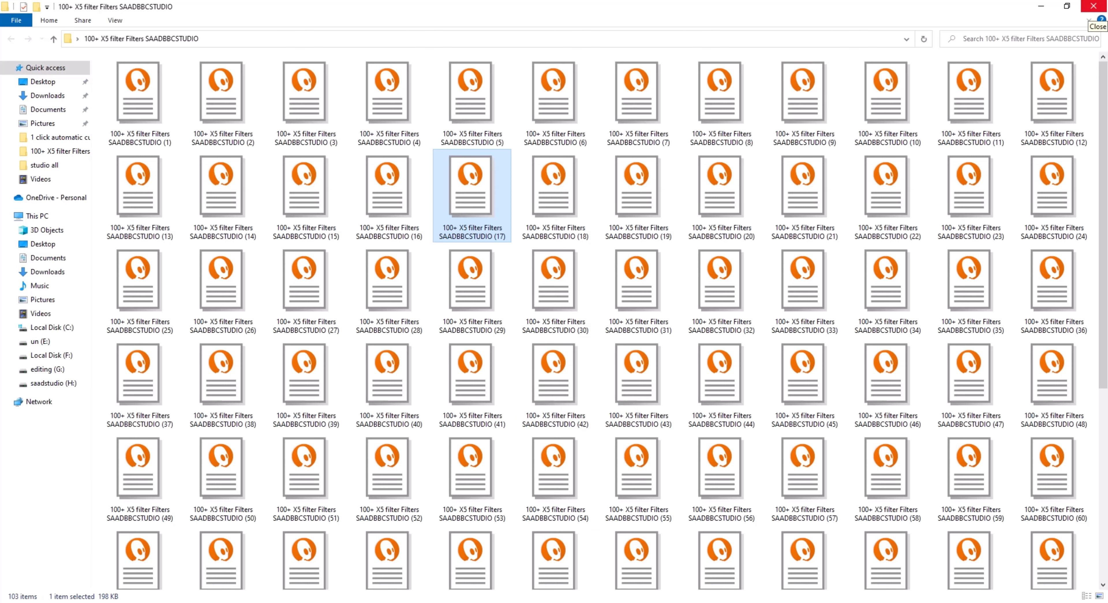
{"action": "left_click", "coordinate": [1093, 6]}
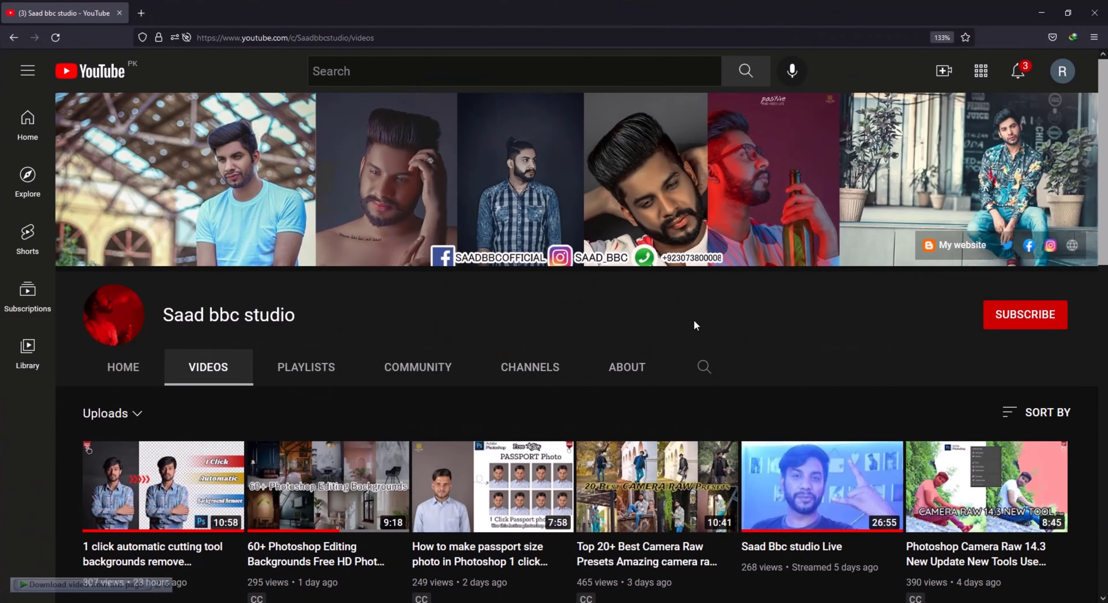
Subscribe to the Saad bbc studio YouTube channel with notifications set to All.
{"action": "left_click", "coordinate": [1015, 318]}
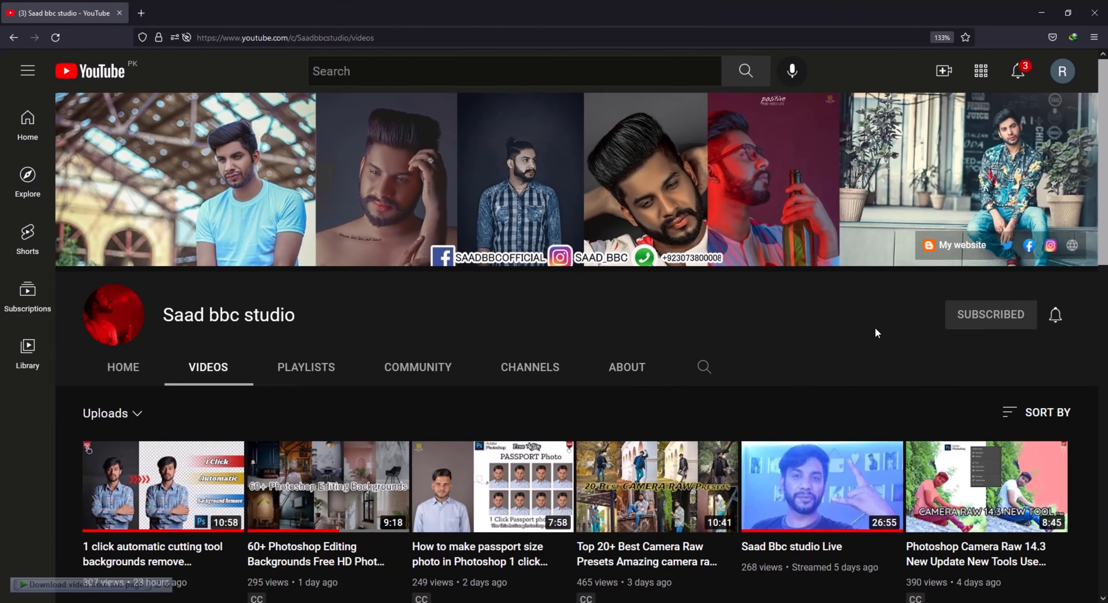
{"action": "left_click", "coordinate": [1058, 318]}
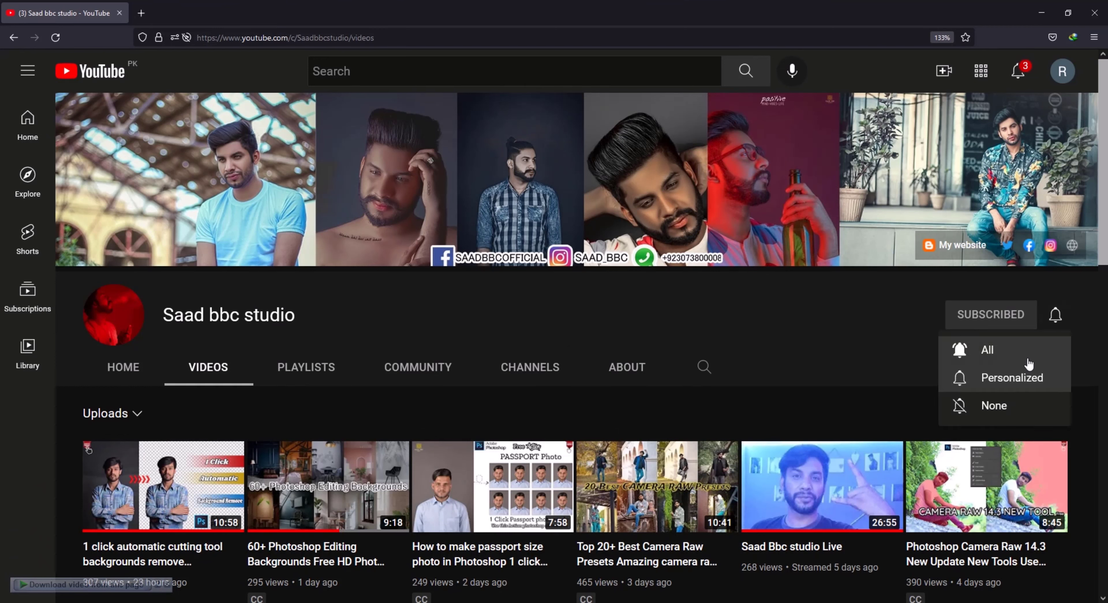
{"action": "left_click", "coordinate": [1024, 351]}
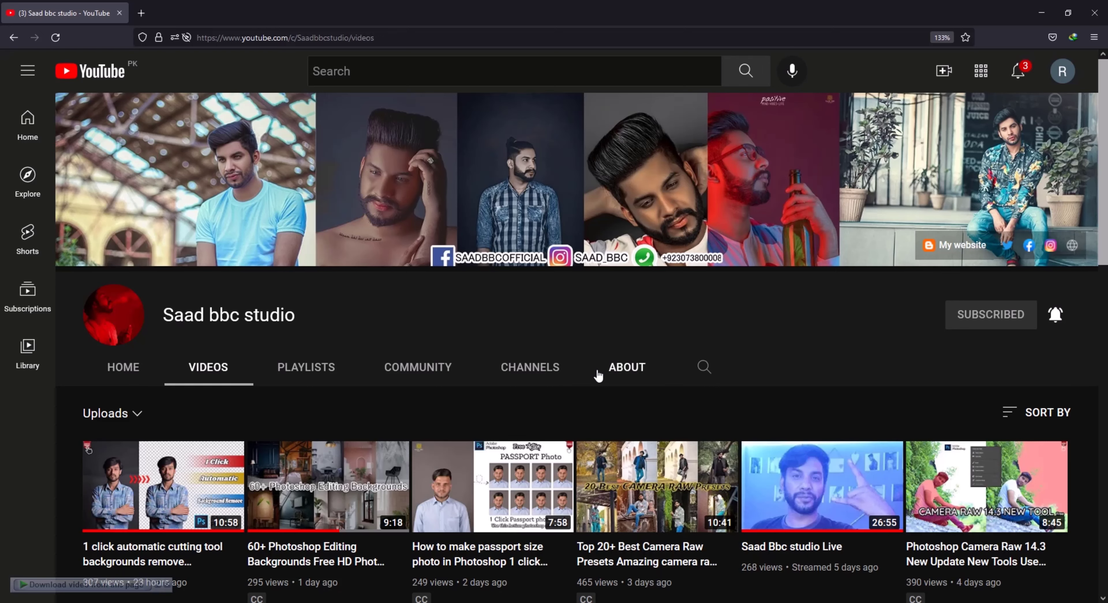
Browse the uploaded videos on the Saad bbc studio channel and close the browser.
{"action": "scroll", "coordinate": [597, 376], "scroll_direction": "down", "scroll_amount": 3}
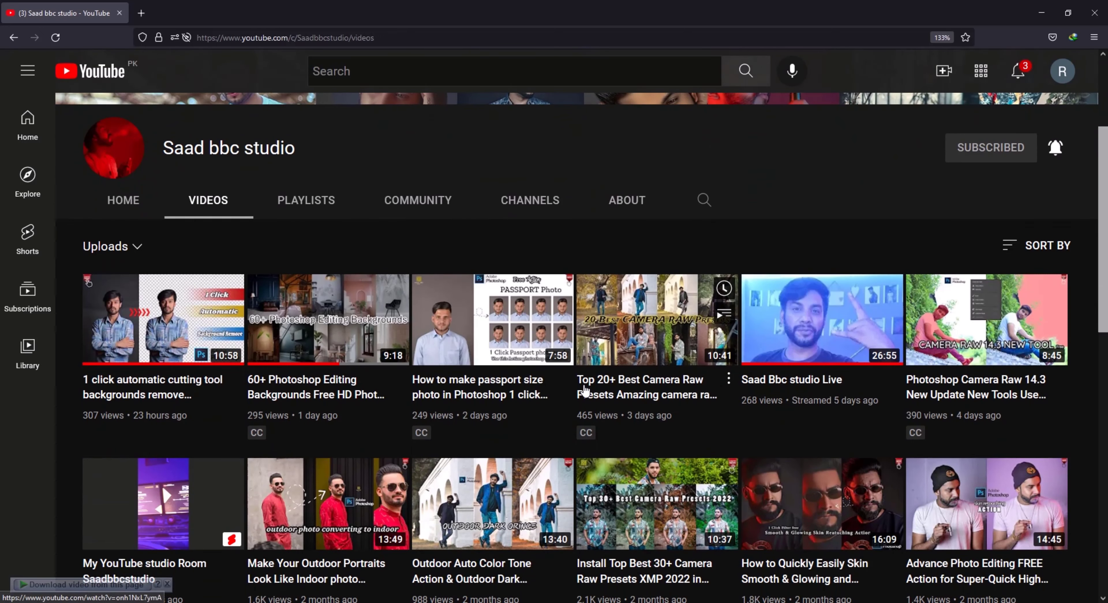
{"action": "scroll", "coordinate": [589, 389], "scroll_direction": "down", "scroll_amount": 2}
{"action": "scroll", "coordinate": [584, 392], "scroll_direction": "down", "scroll_amount": 1}
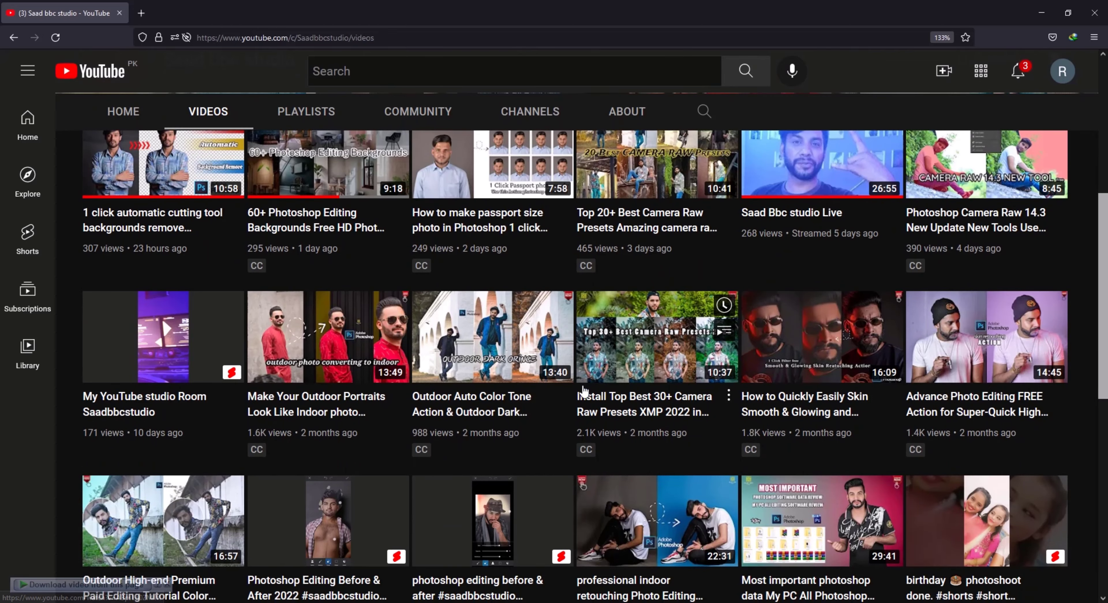
{"action": "scroll", "coordinate": [584, 396], "scroll_direction": "up", "scroll_amount": 4}
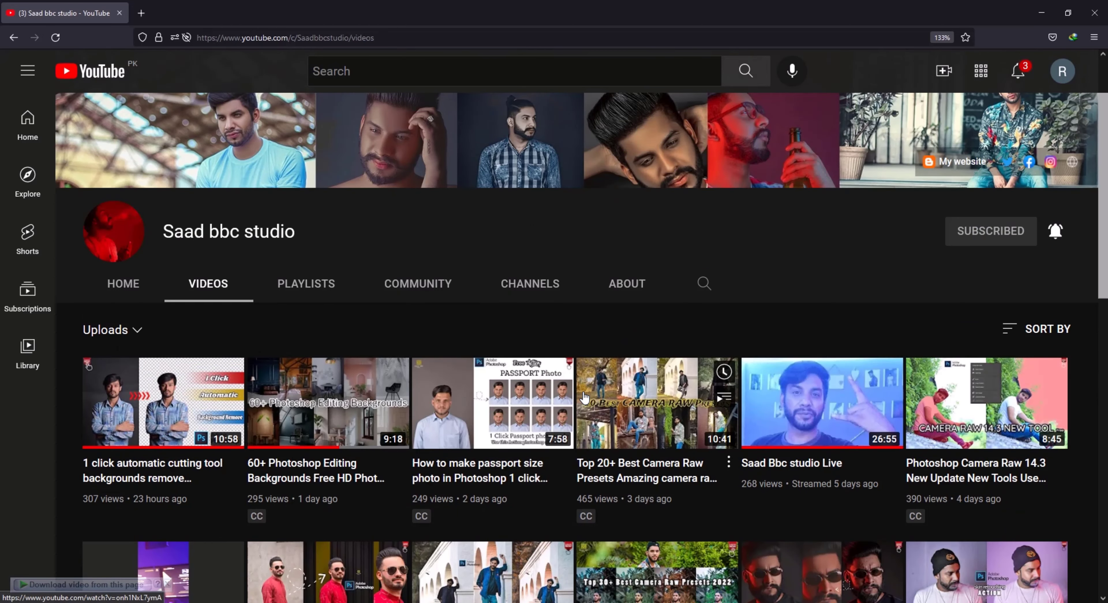
{"action": "scroll", "coordinate": [584, 398], "scroll_direction": "down", "scroll_amount": 3}
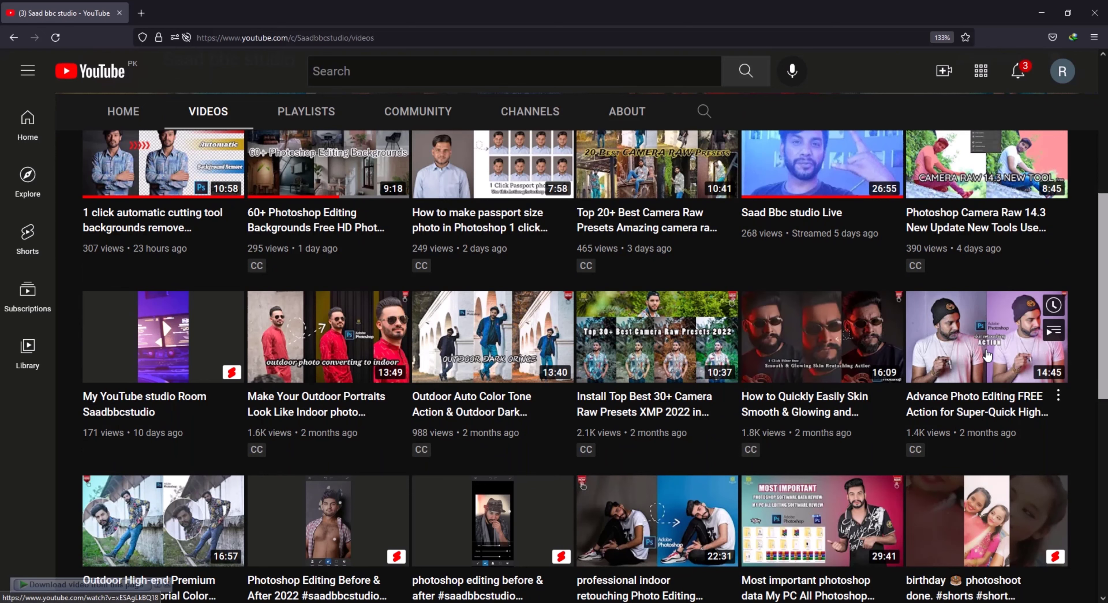
{"action": "scroll", "coordinate": [988, 356], "scroll_direction": "down", "scroll_amount": 3}
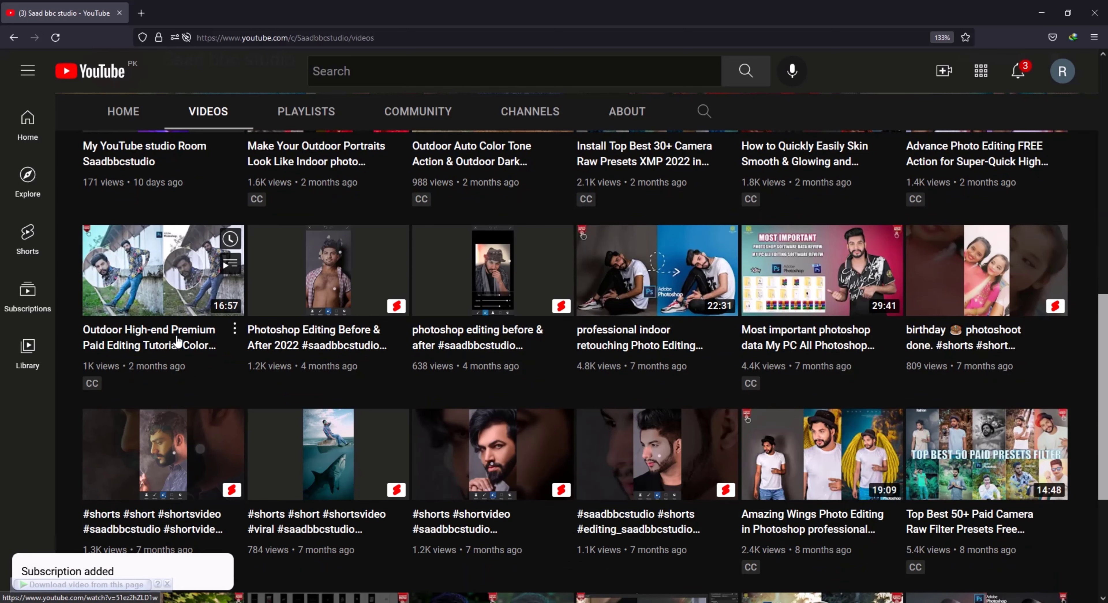
{"action": "scroll", "coordinate": [178, 342], "scroll_direction": "down", "scroll_amount": 3}
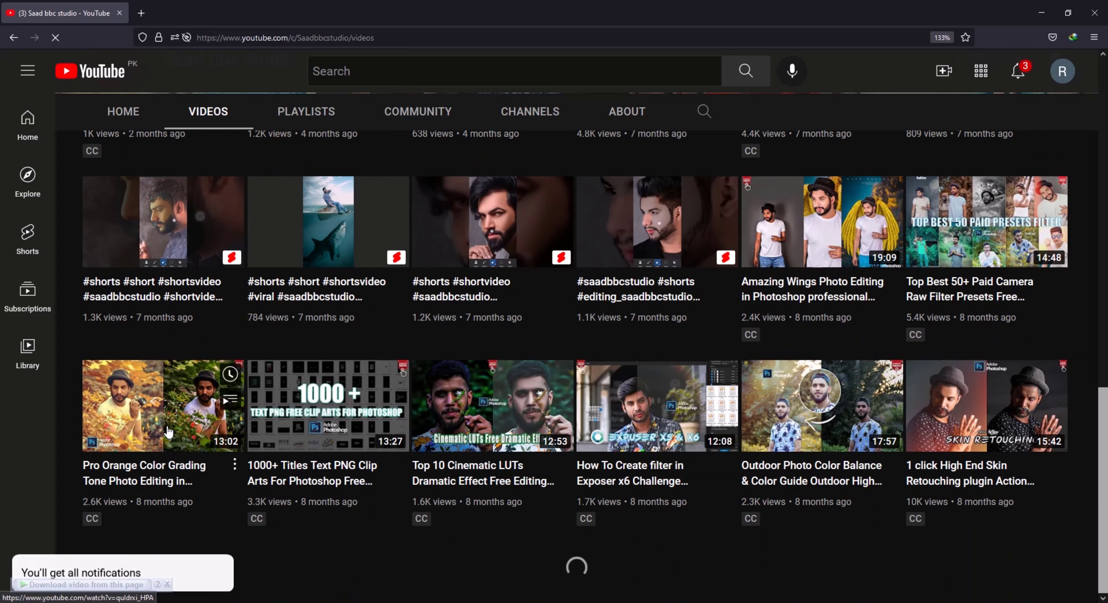
{"action": "scroll", "coordinate": [817, 445], "scroll_direction": "up", "scroll_amount": 2}
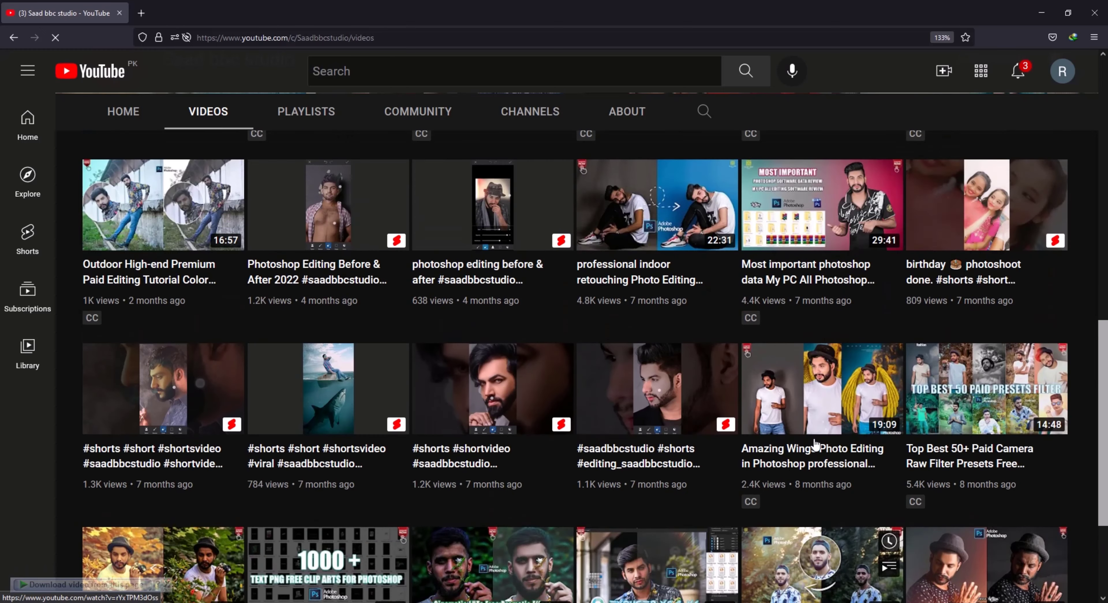
{"action": "scroll", "coordinate": [817, 445], "scroll_direction": "up", "scroll_amount": 2}
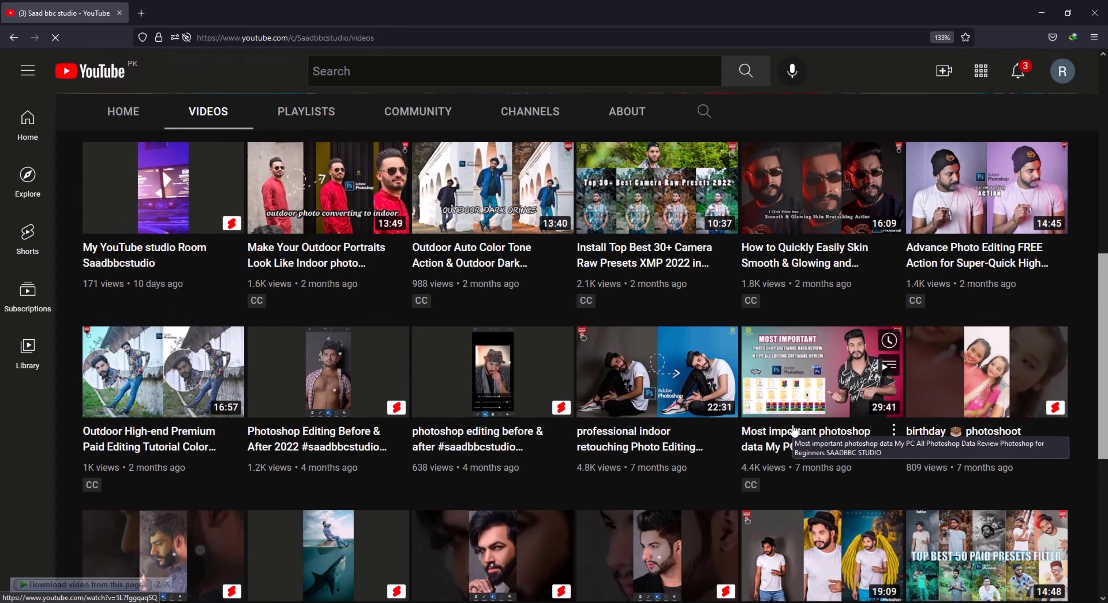
{"action": "scroll", "coordinate": [794, 431], "scroll_direction": "up", "scroll_amount": 6}
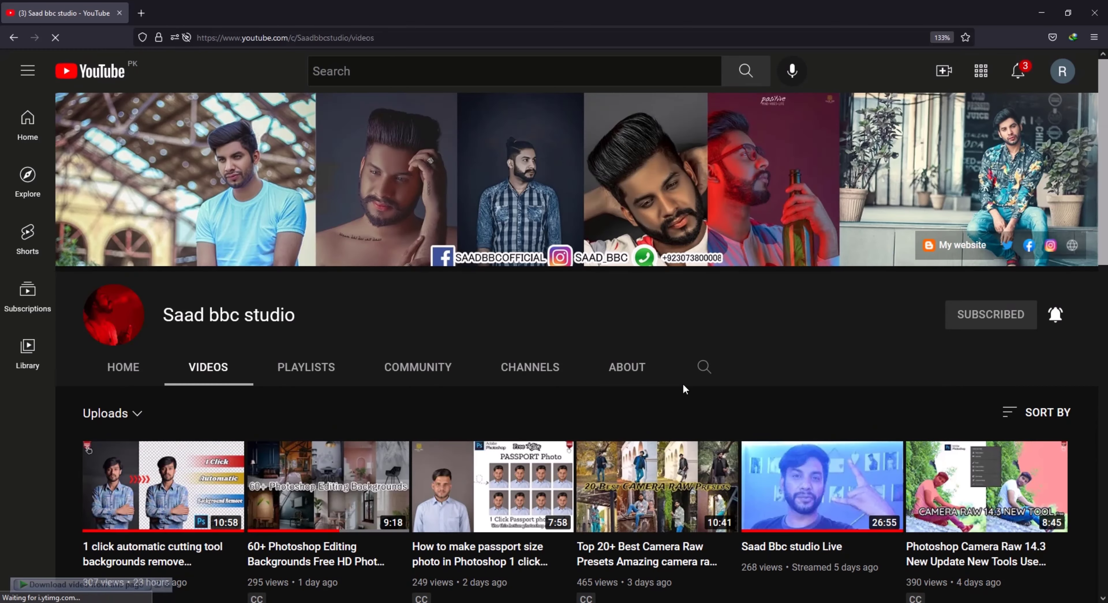
{"action": "left_click", "coordinate": [1098, 12]}
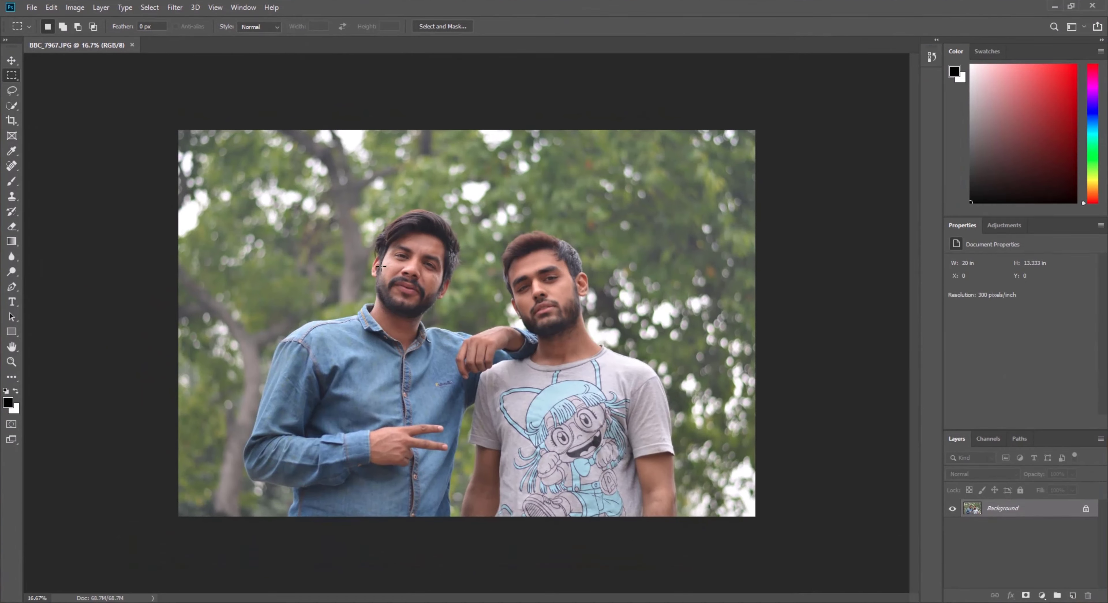
Open the photo BBC_7967.JPG from Photoshop in the Exposure X6 filter.
{"action": "left_click", "coordinate": [12, 362]}
{"action": "left_click", "coordinate": [452, 286]}
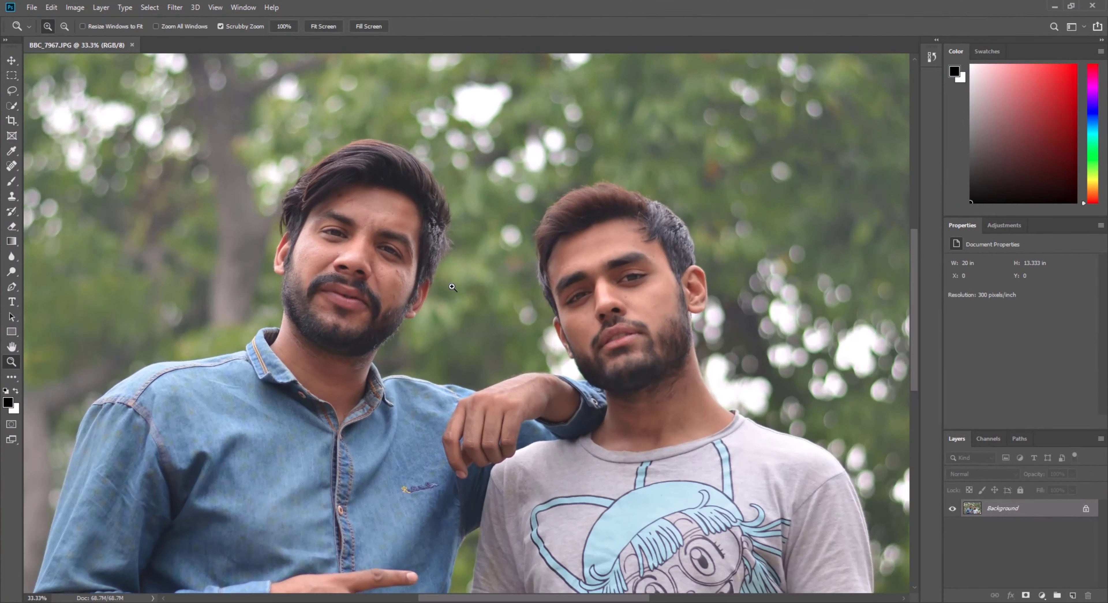
{"action": "scroll", "coordinate": [452, 287], "scroll_direction": "up", "scroll_amount": 2}
{"action": "right_click", "coordinate": [320, 176]}
{"action": "left_click", "coordinate": [329, 183]}
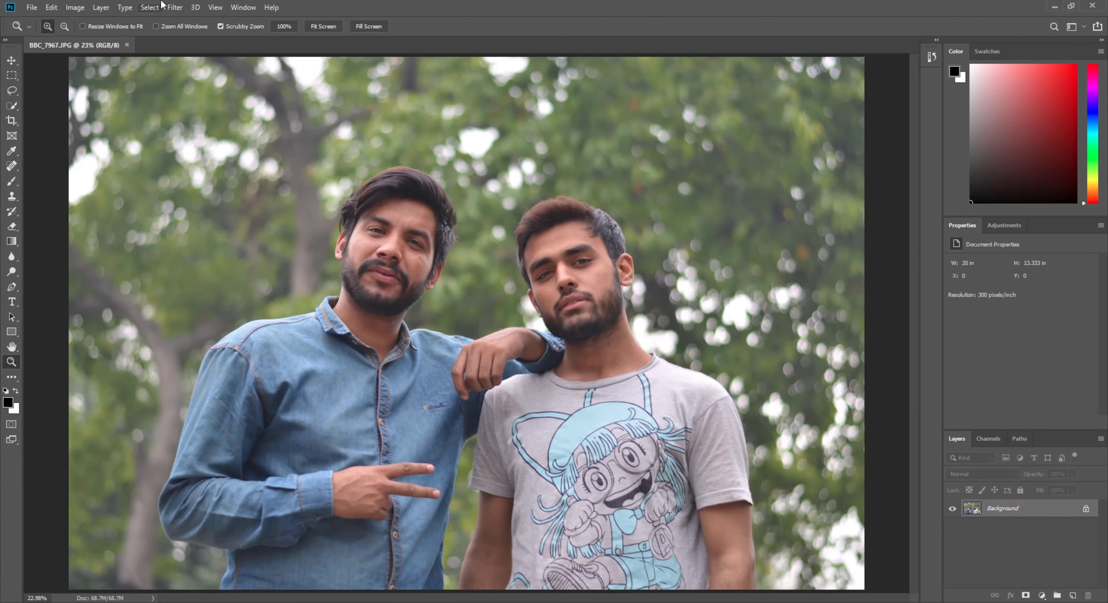
{"action": "left_click", "coordinate": [174, 7]}
{"action": "mouse_move", "coordinate": [245, 269]}
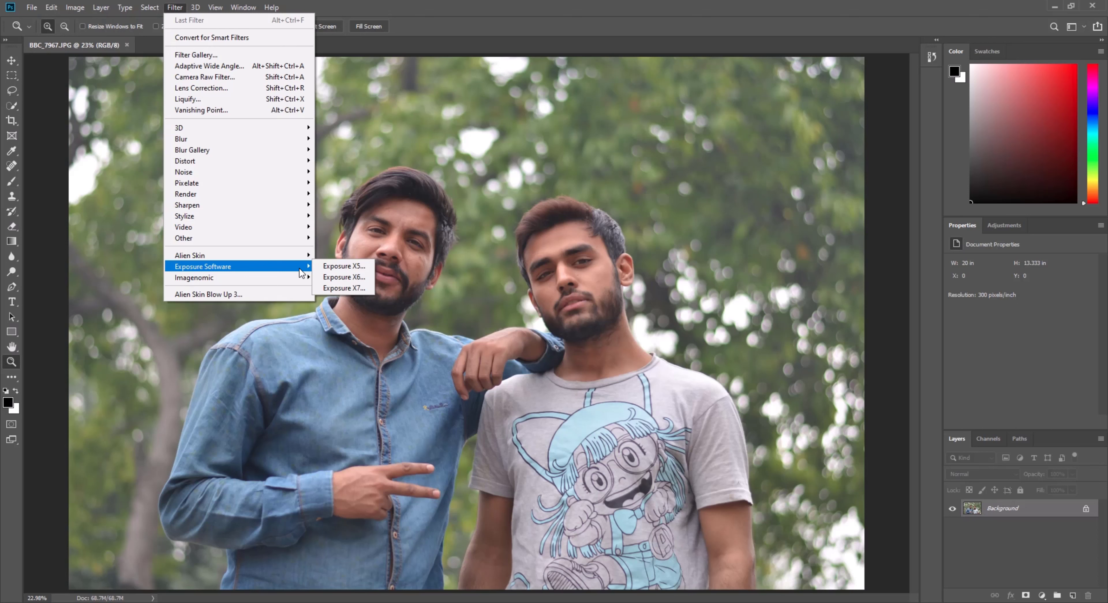
{"action": "mouse_move", "coordinate": [283, 256]}
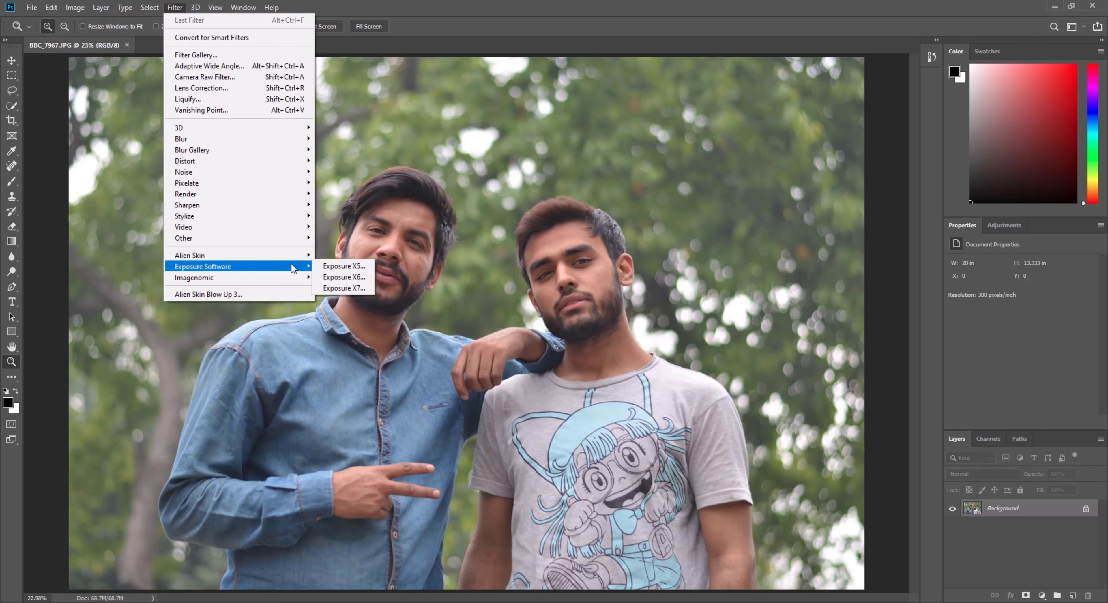
{"action": "left_click", "coordinate": [364, 277]}
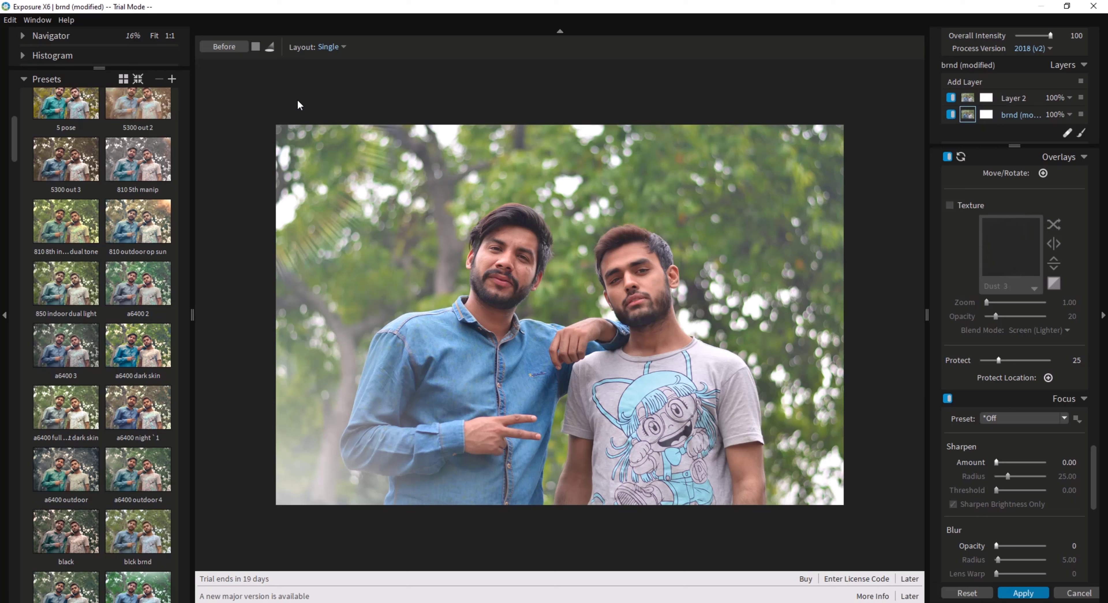
Undo the modified brnd preset look on the photo.
{"action": "key", "text": "ctrl+z"}
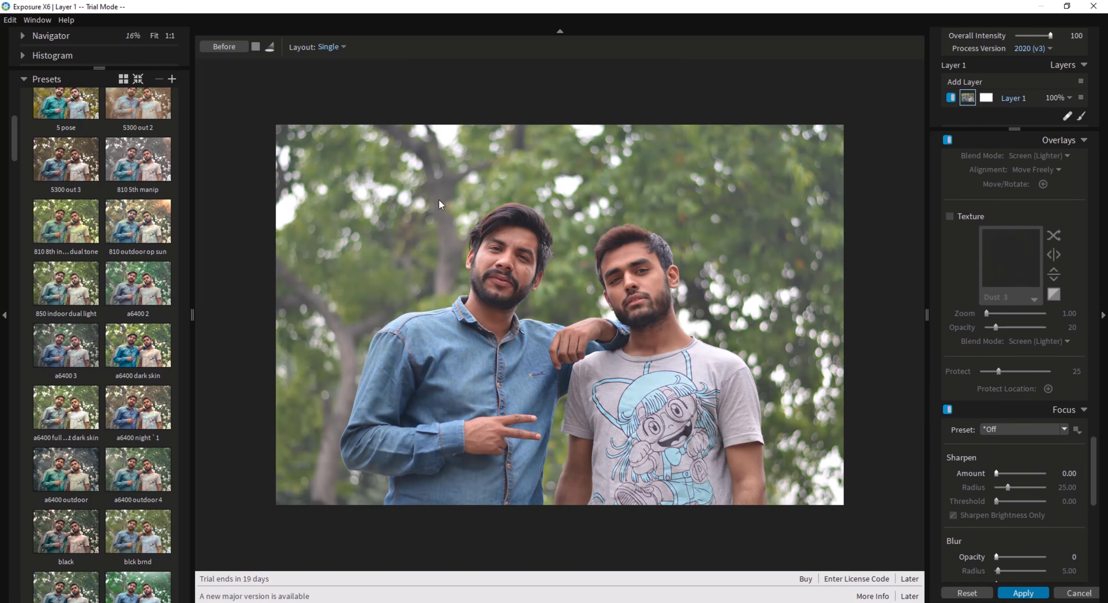
{"action": "left_click", "coordinate": [10, 20]}
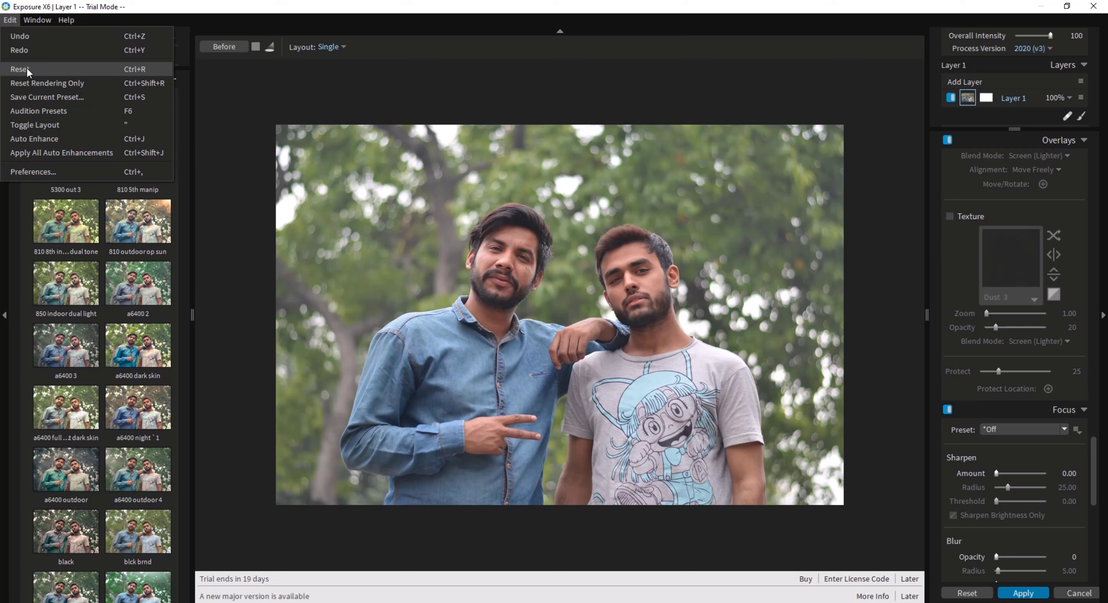
{"action": "left_click", "coordinate": [314, 89]}
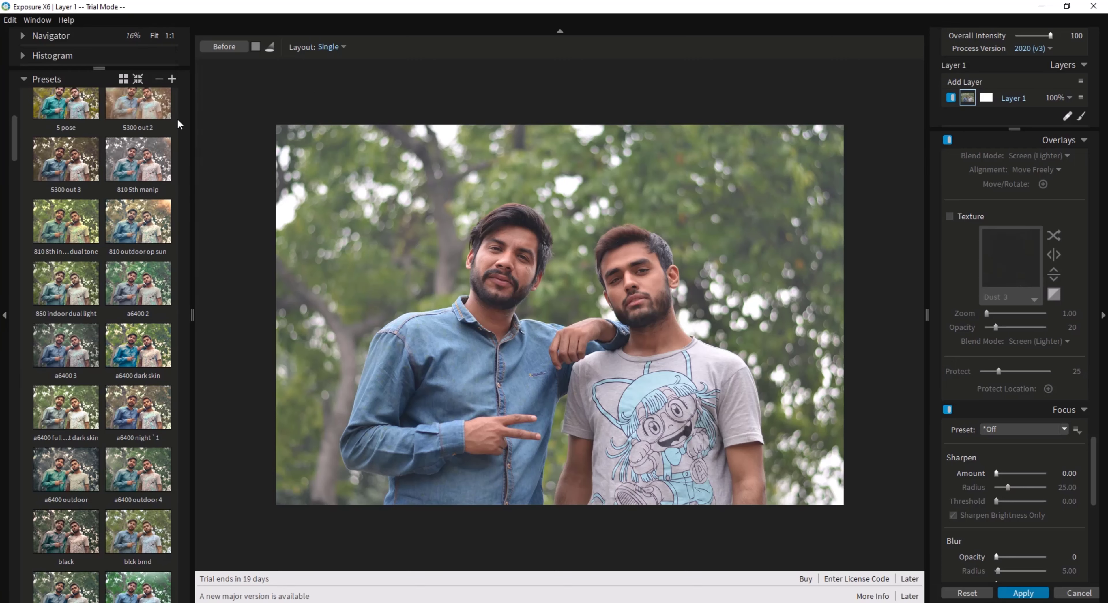
Preview the presets "810 8th indoor dual tone", "a6400 2" and "a6400 dark skin" on the photo.
{"action": "scroll", "coordinate": [199, 181], "scroll_direction": "up", "scroll_amount": 1}
{"action": "scroll", "coordinate": [198, 181], "scroll_direction": "down", "scroll_amount": 3}
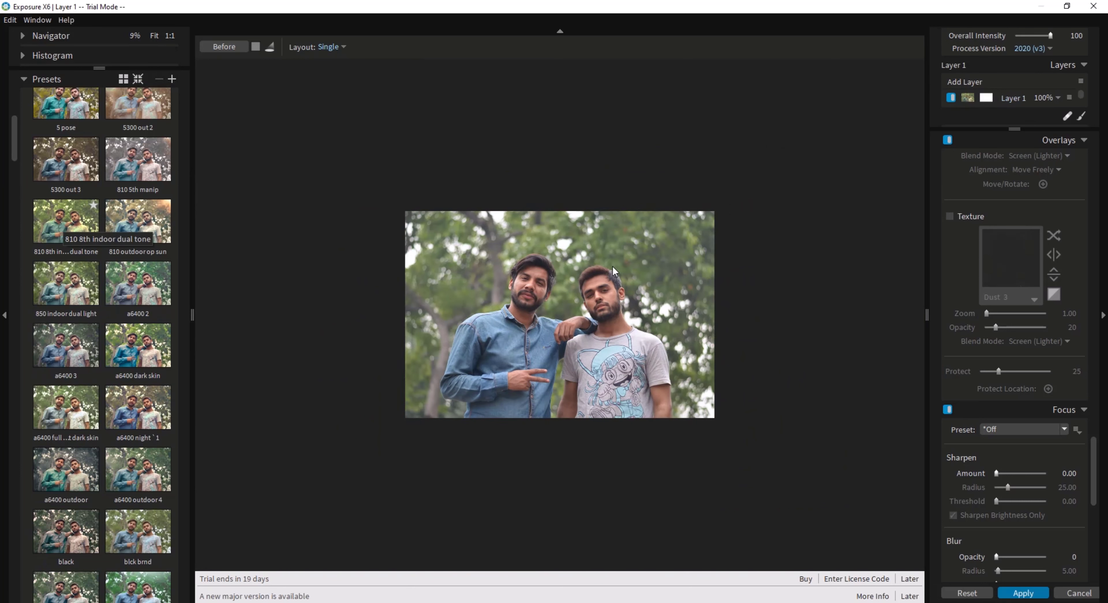
{"action": "scroll", "coordinate": [607, 264], "scroll_direction": "up", "scroll_amount": 1}
{"action": "scroll", "coordinate": [597, 259], "scroll_direction": "up", "scroll_amount": 1}
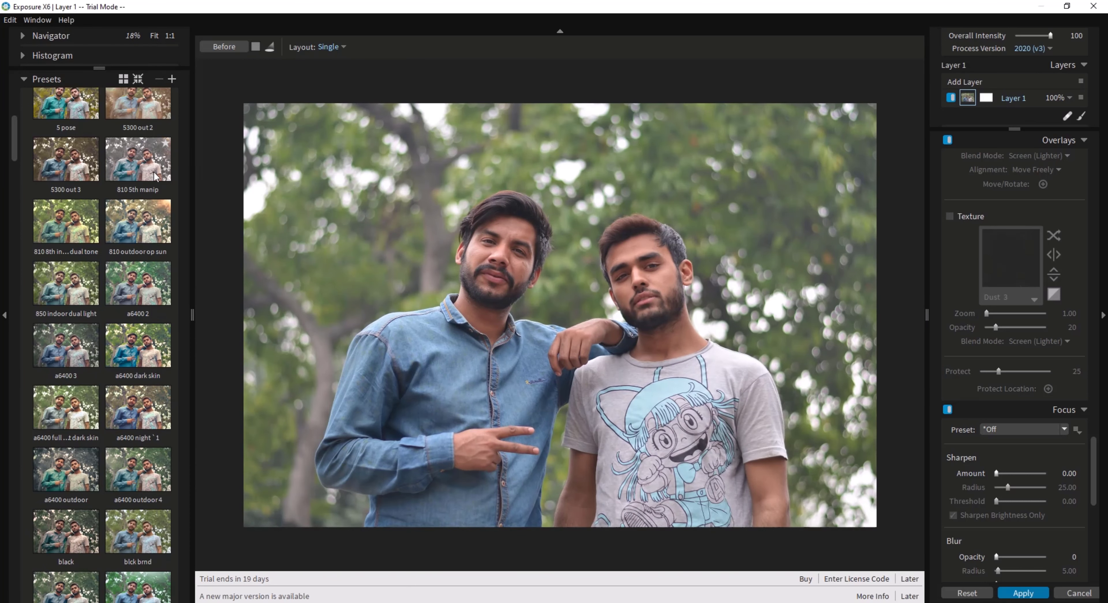
{"action": "left_click", "coordinate": [80, 228]}
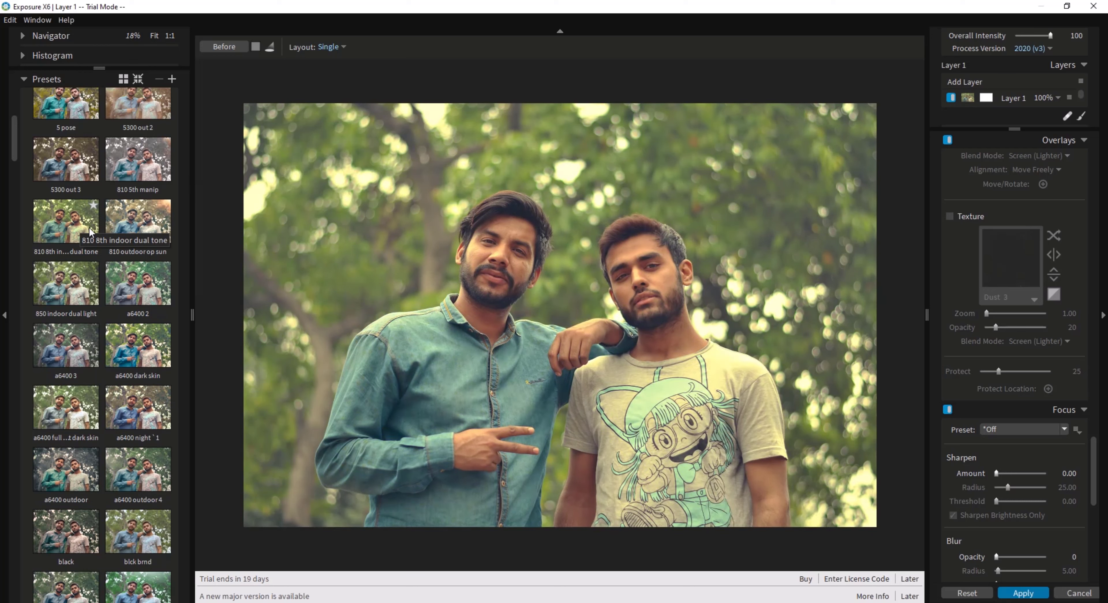
{"action": "left_click", "coordinate": [154, 289]}
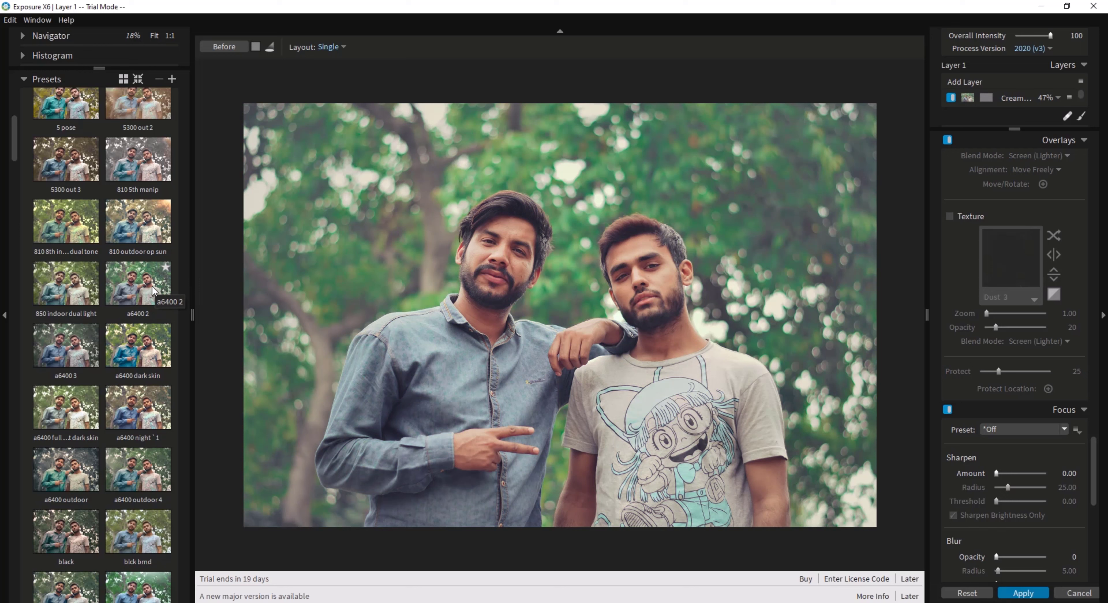
{"action": "scroll", "coordinate": [154, 291], "scroll_direction": "down", "scroll_amount": 1}
{"action": "left_click", "coordinate": [154, 295]}
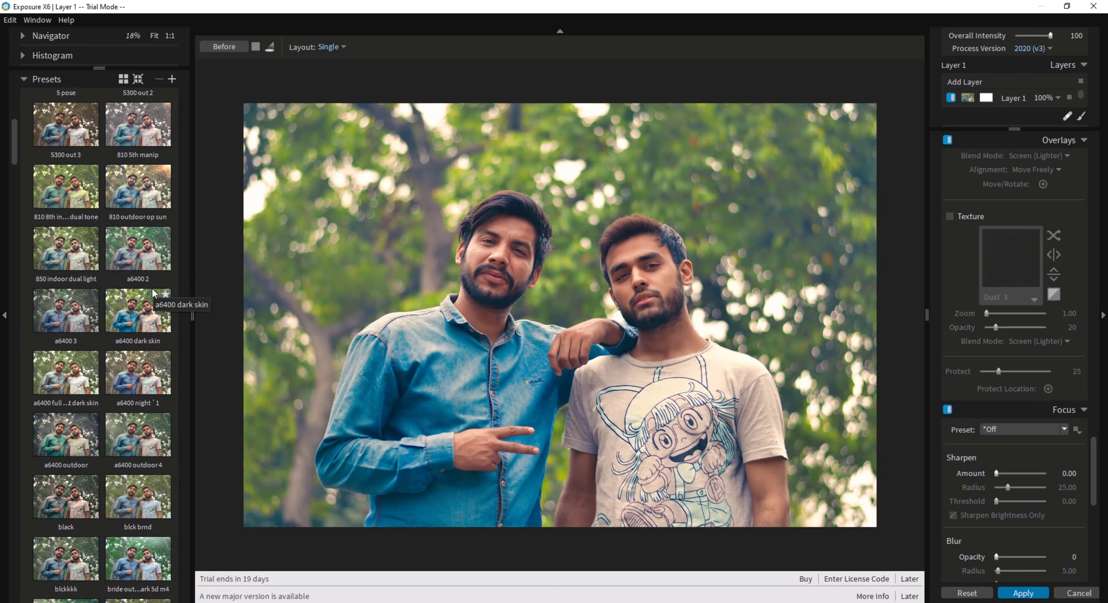
Preview the presets "a6400 full sun light dark skin", "a6400 outdoor 4", "blck brnd" and "bride outdoor park 5d m4" on the photo.
{"action": "scroll", "coordinate": [155, 294], "scroll_direction": "down", "scroll_amount": 1}
{"action": "left_click", "coordinate": [90, 336]}
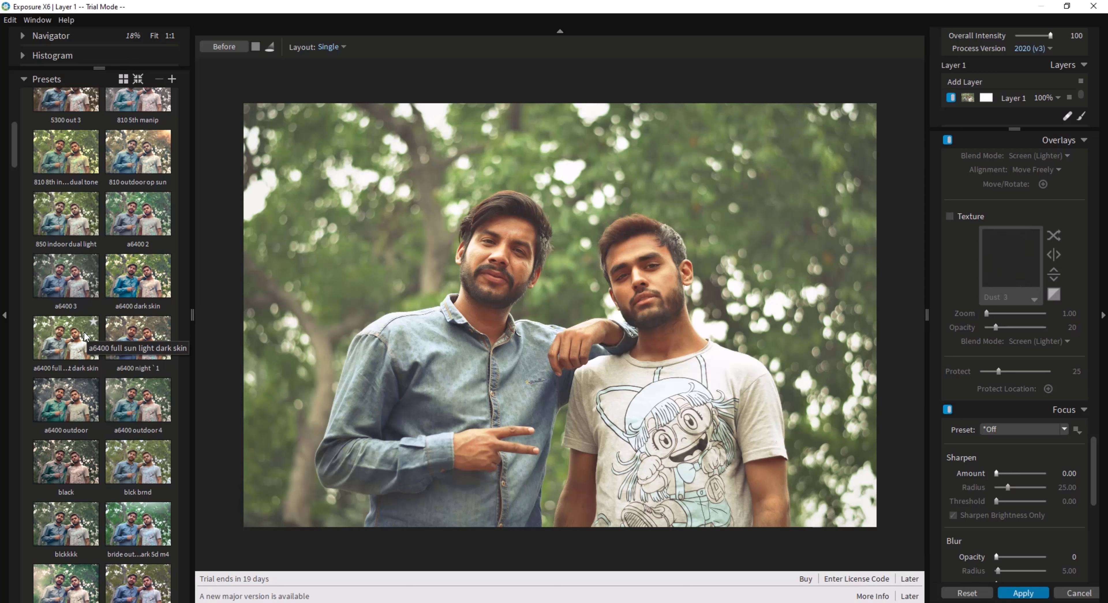
{"action": "left_click", "coordinate": [85, 336]}
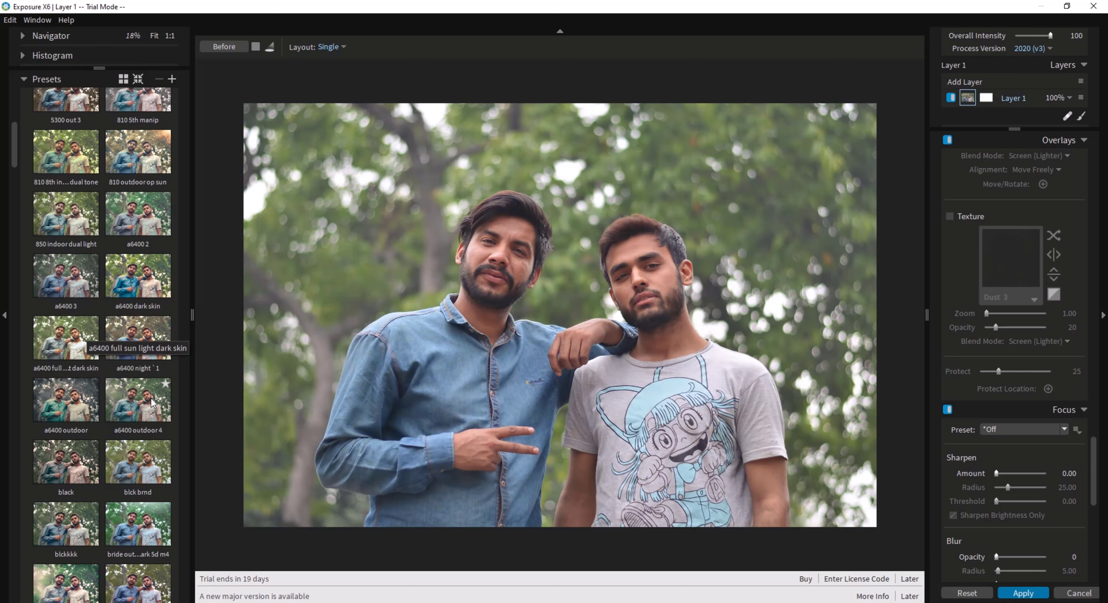
{"action": "left_click", "coordinate": [136, 401]}
{"action": "scroll", "coordinate": [136, 401], "scroll_direction": "down", "scroll_amount": 2}
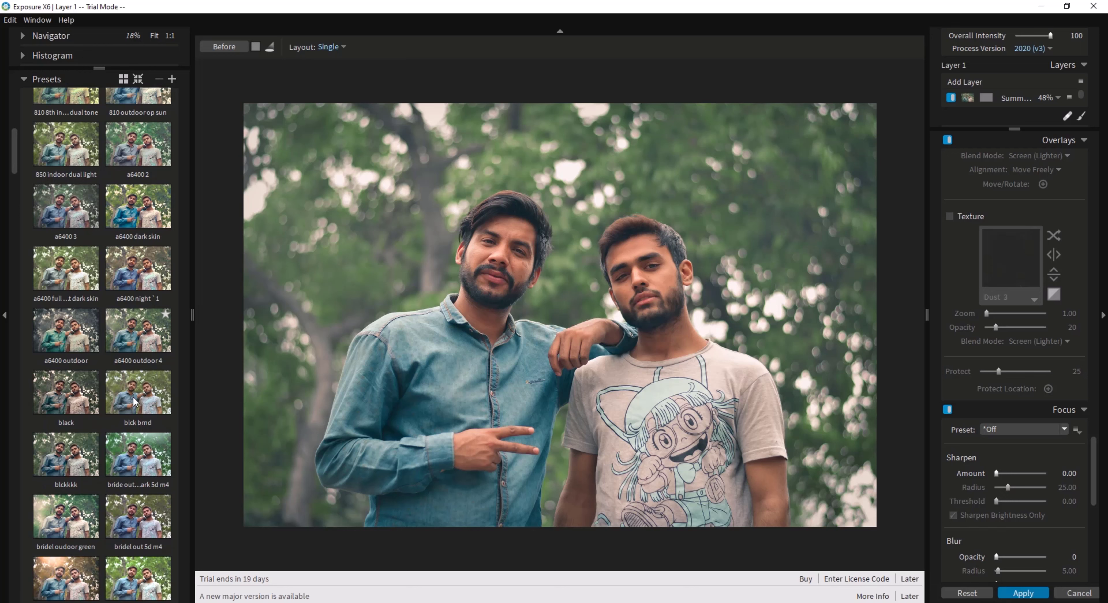
{"action": "left_click", "coordinate": [136, 401]}
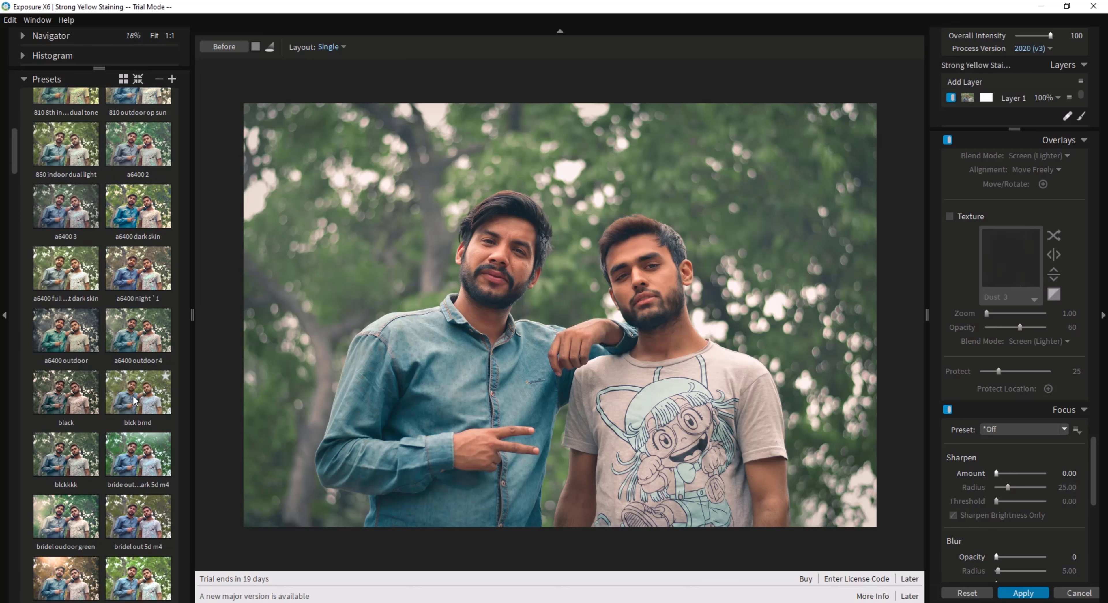
{"action": "scroll", "coordinate": [136, 401], "scroll_direction": "down", "scroll_amount": 1}
{"action": "left_click", "coordinate": [131, 419]}
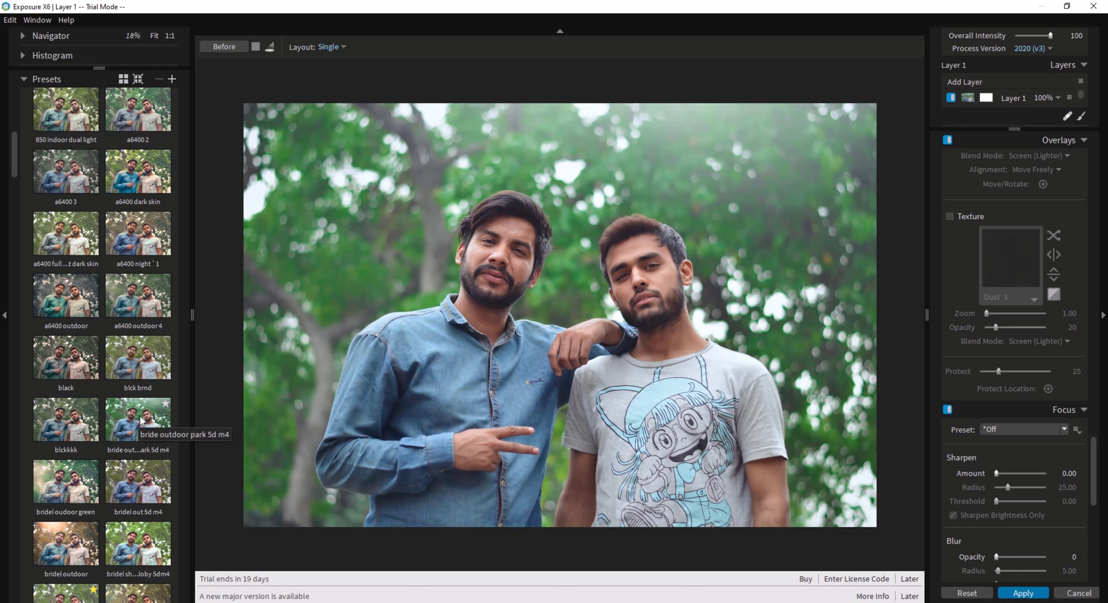
Preview the presets "bridel oudoor green", "bridel outdoor", "brnd" and "creamy" on the photo.
{"action": "scroll", "coordinate": [137, 420], "scroll_direction": "down", "scroll_amount": 1}
{"action": "left_click", "coordinate": [81, 476]}
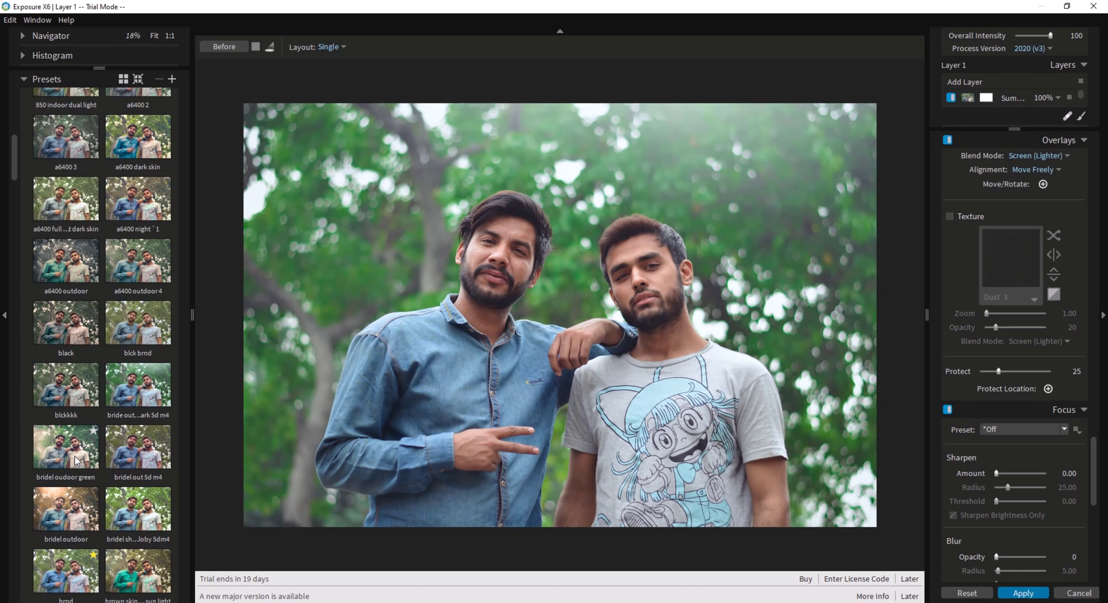
{"action": "left_click", "coordinate": [72, 454]}
{"action": "scroll", "coordinate": [72, 454], "scroll_direction": "down", "scroll_amount": 2}
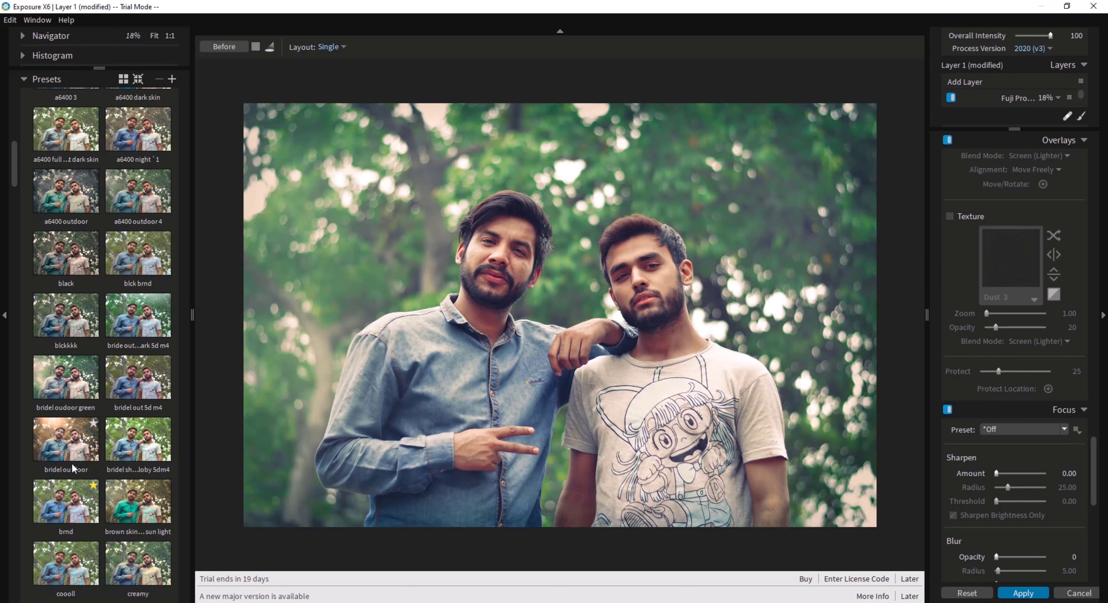
{"action": "left_click", "coordinate": [72, 504]}
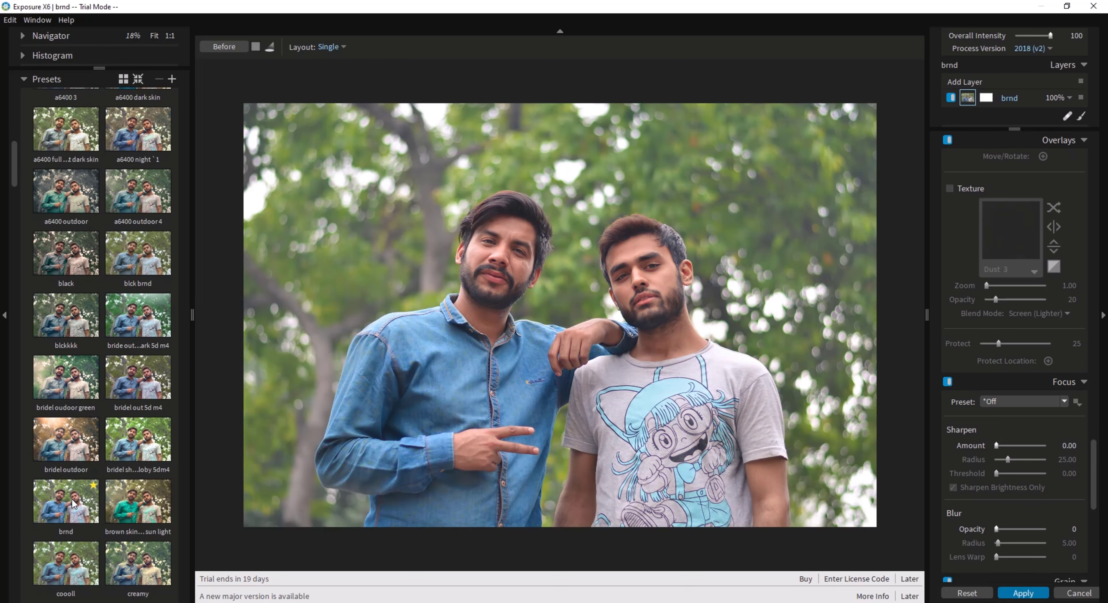
{"action": "scroll", "coordinate": [71, 498], "scroll_direction": "down", "scroll_amount": 1}
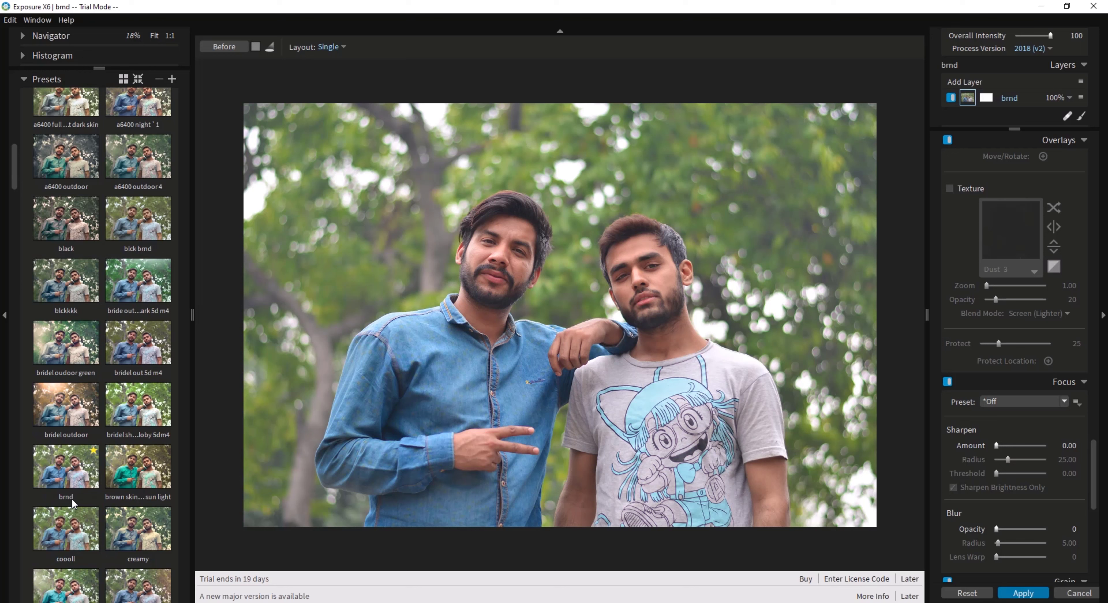
{"action": "scroll", "coordinate": [72, 498], "scroll_direction": "down", "scroll_amount": 1}
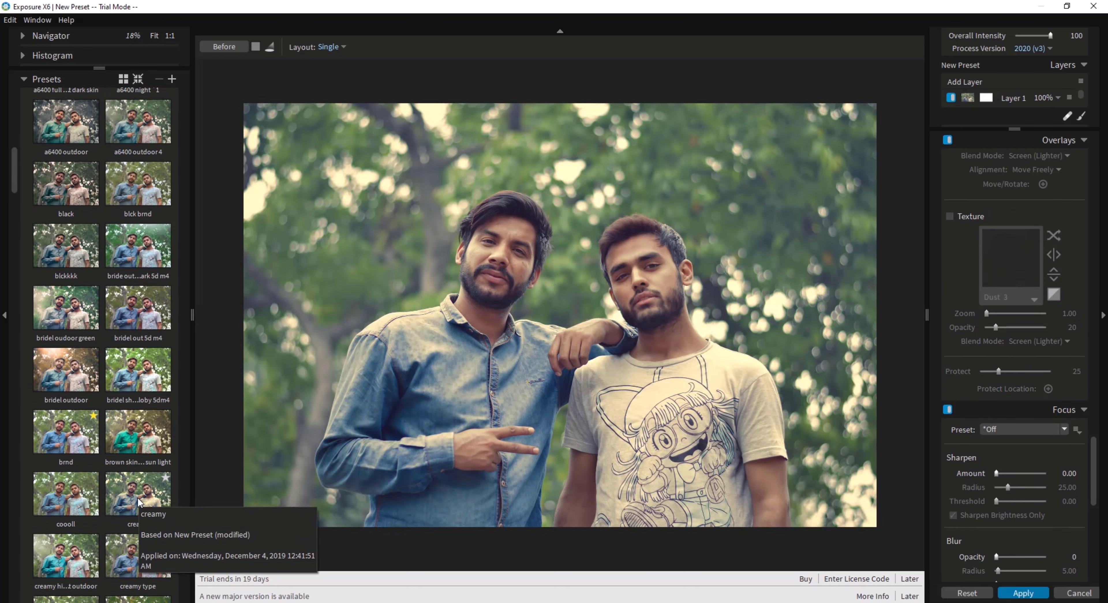
Preview the presets "d5300 out 1", "d5300 out 5", "dark black 810" and "haji manipulation" on the photo.
{"action": "scroll", "coordinate": [136, 495], "scroll_direction": "down", "scroll_amount": 1}
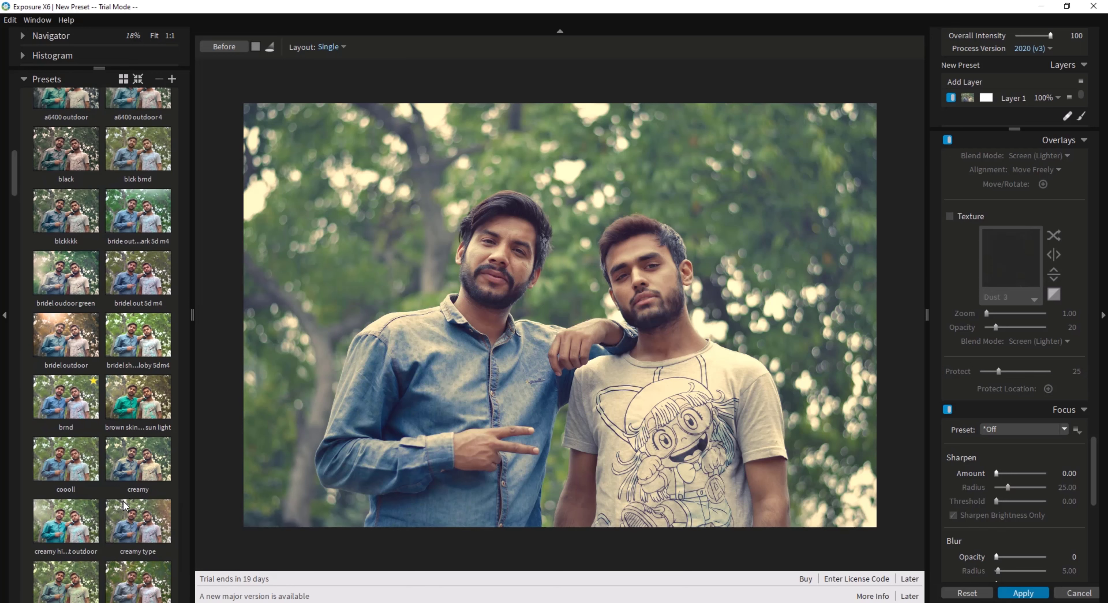
{"action": "scroll", "coordinate": [77, 542], "scroll_direction": "down", "scroll_amount": 3}
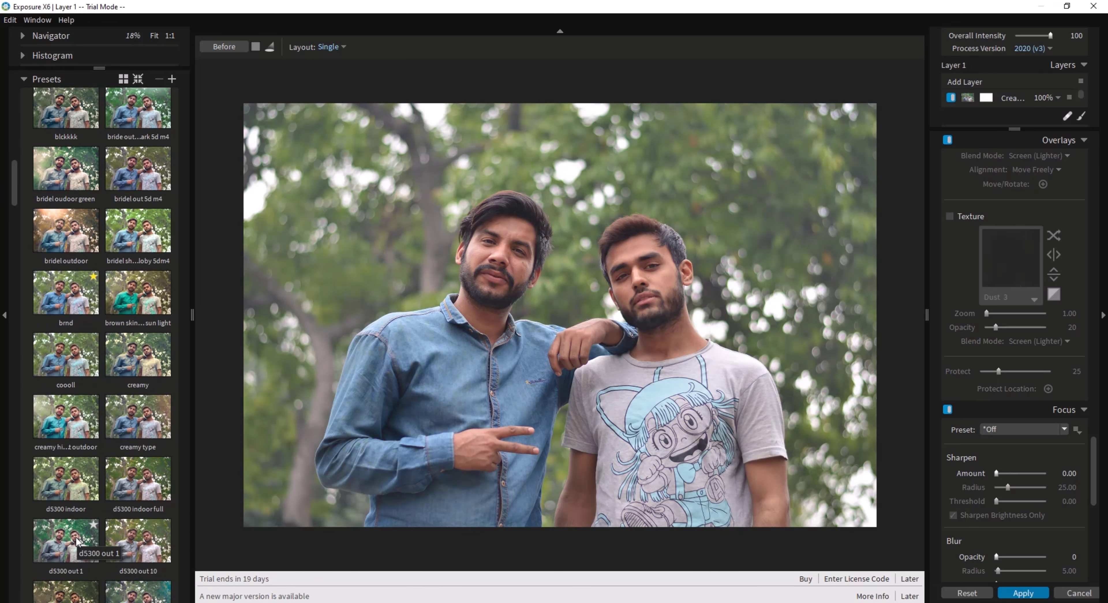
{"action": "scroll", "coordinate": [76, 541], "scroll_direction": "down", "scroll_amount": 2}
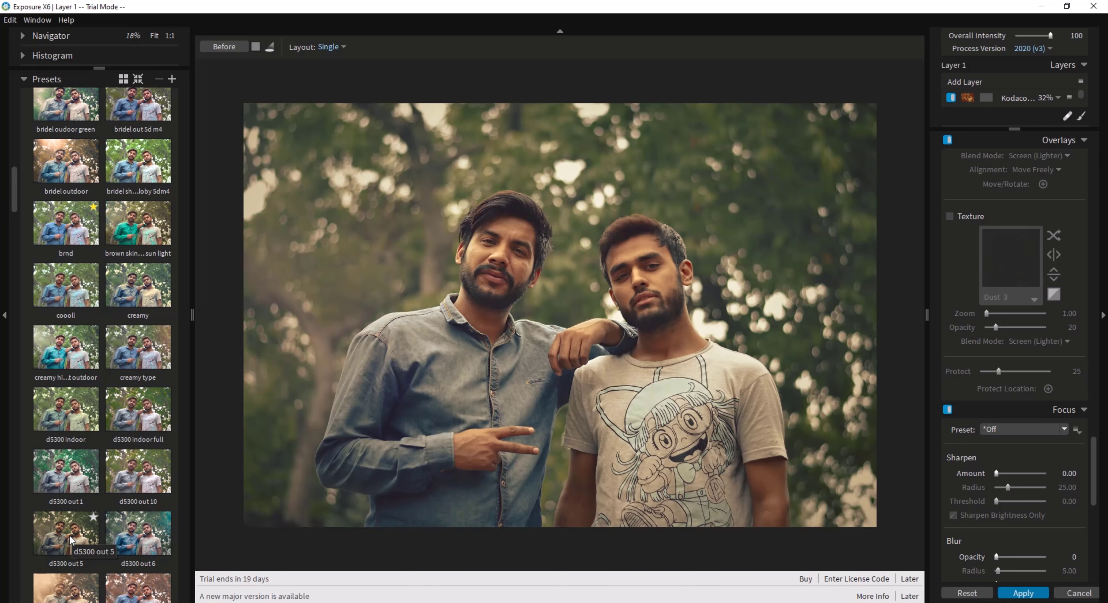
{"action": "scroll", "coordinate": [73, 540], "scroll_direction": "down", "scroll_amount": 2}
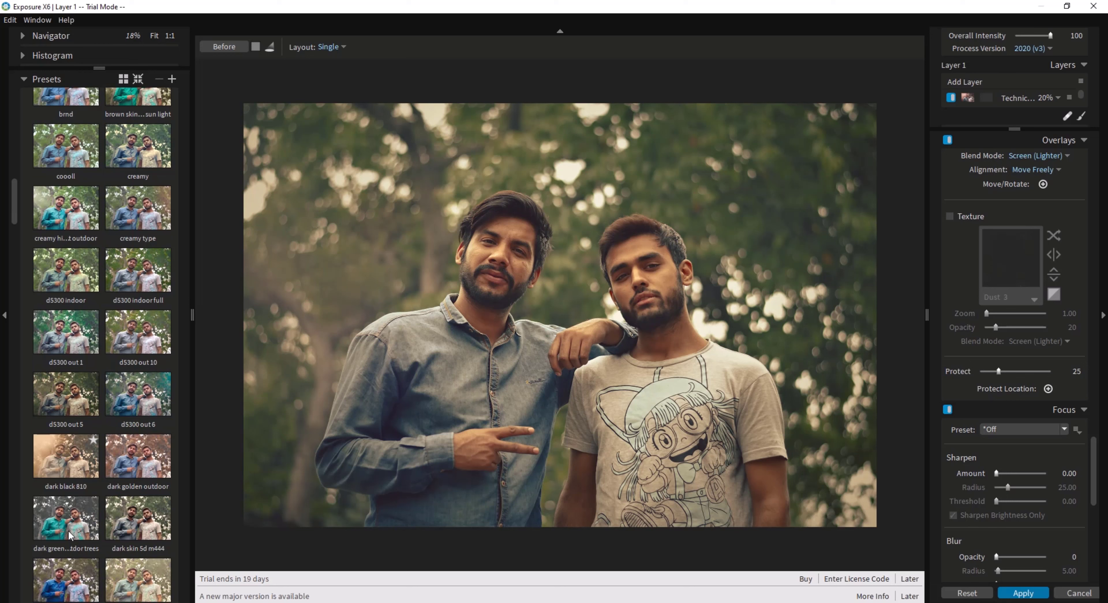
{"action": "scroll", "coordinate": [71, 536], "scroll_direction": "down", "scroll_amount": 5}
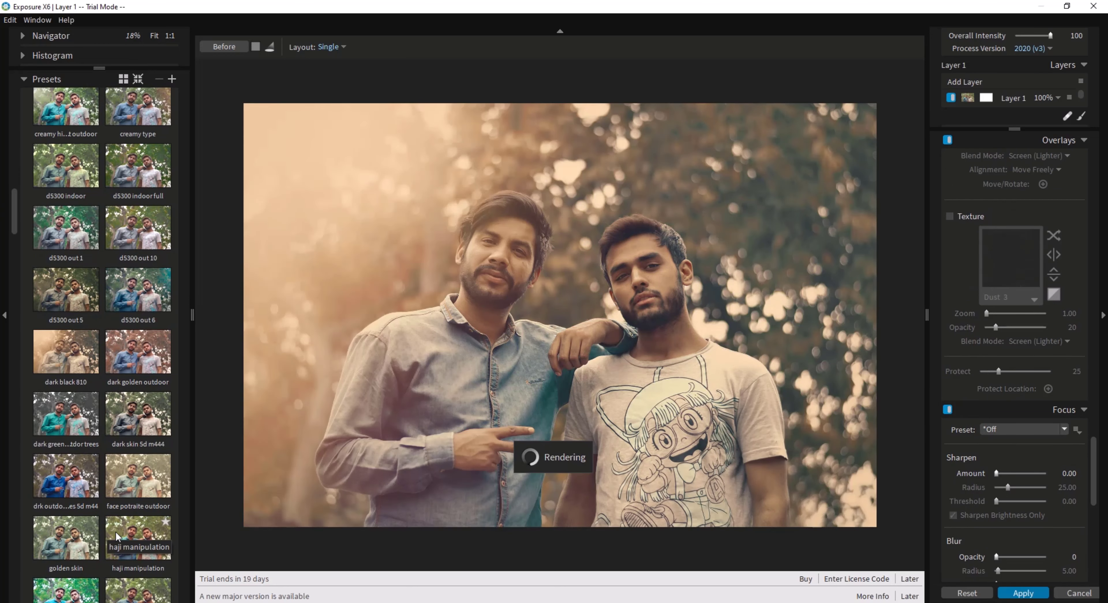
{"action": "scroll", "coordinate": [114, 531], "scroll_direction": "down", "scroll_amount": 1}
{"action": "scroll", "coordinate": [111, 523], "scroll_direction": "down", "scroll_amount": 2}
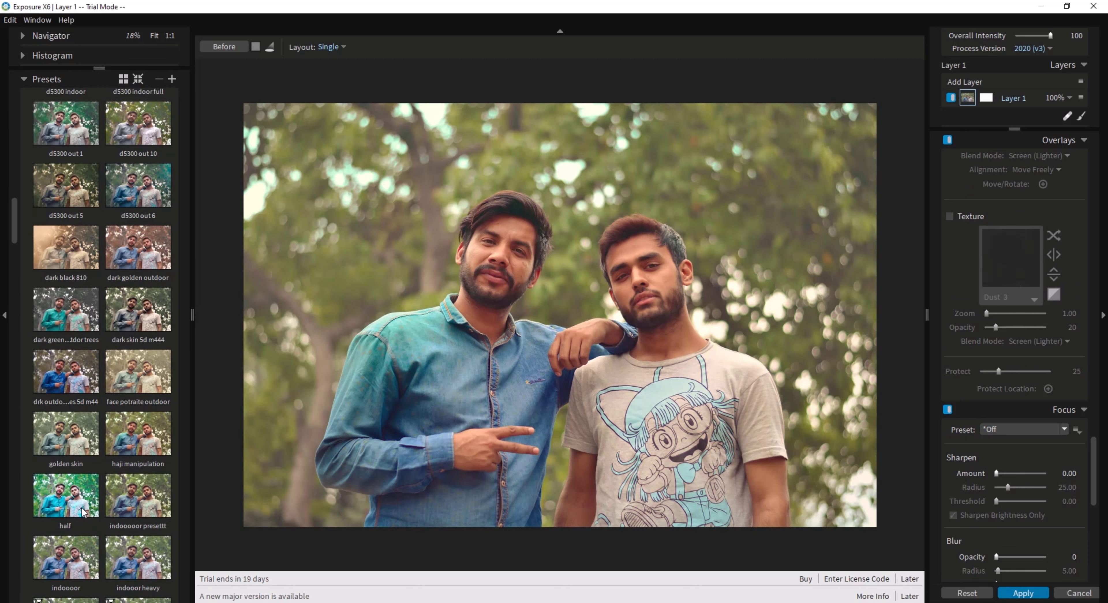
Apply the preset "half" to the photo and inspect the result on the faces.
{"action": "left_click", "coordinate": [65, 502]}
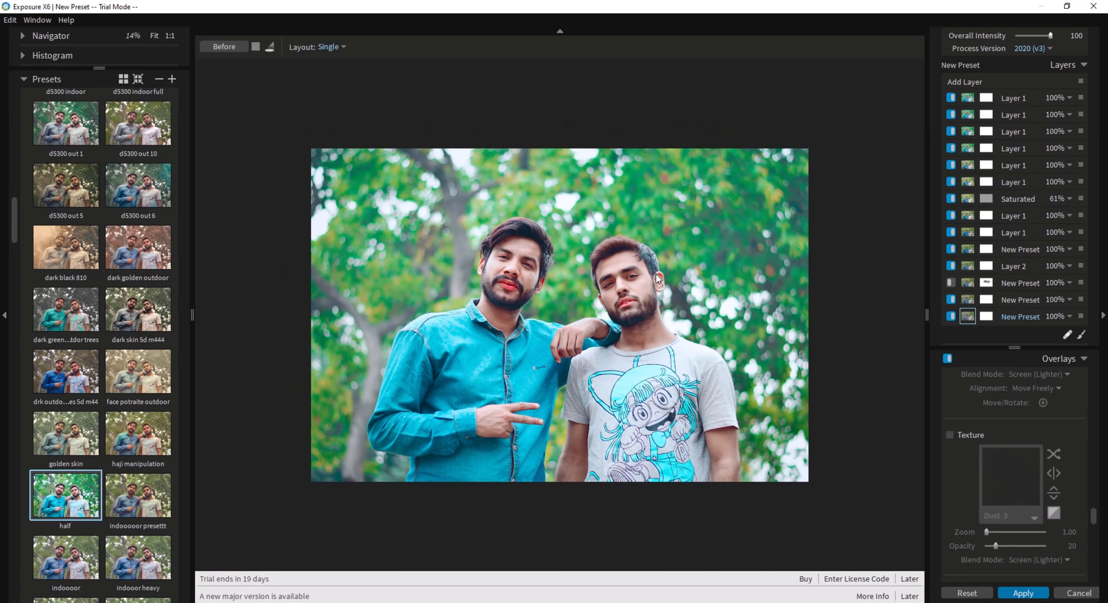
{"action": "scroll", "coordinate": [652, 192], "scroll_direction": "up", "scroll_amount": 2}
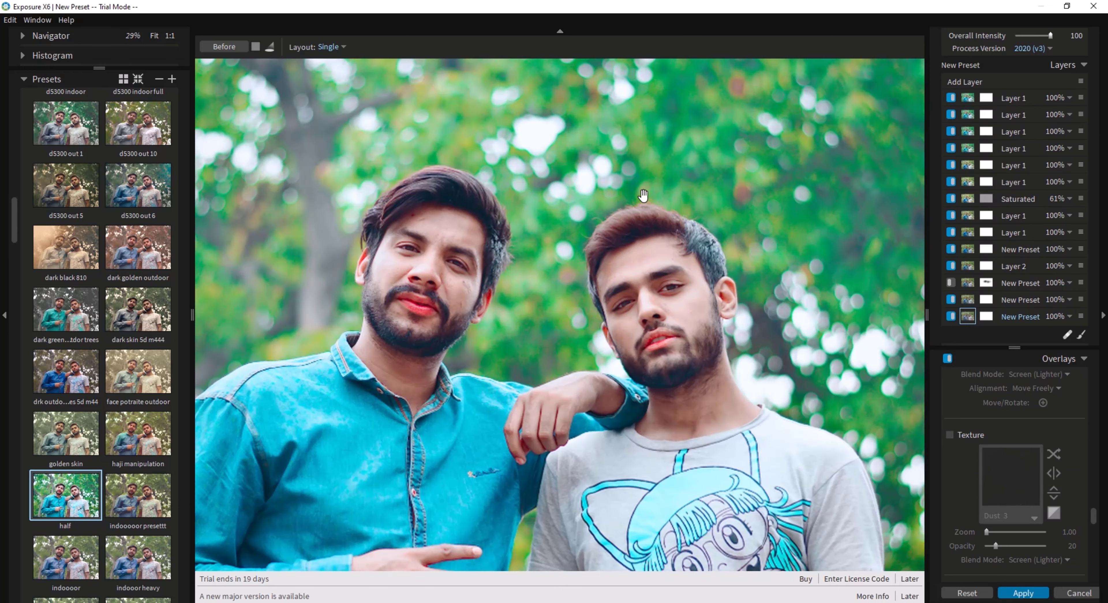
{"action": "scroll", "coordinate": [552, 244], "scroll_direction": "down", "scroll_amount": 2}
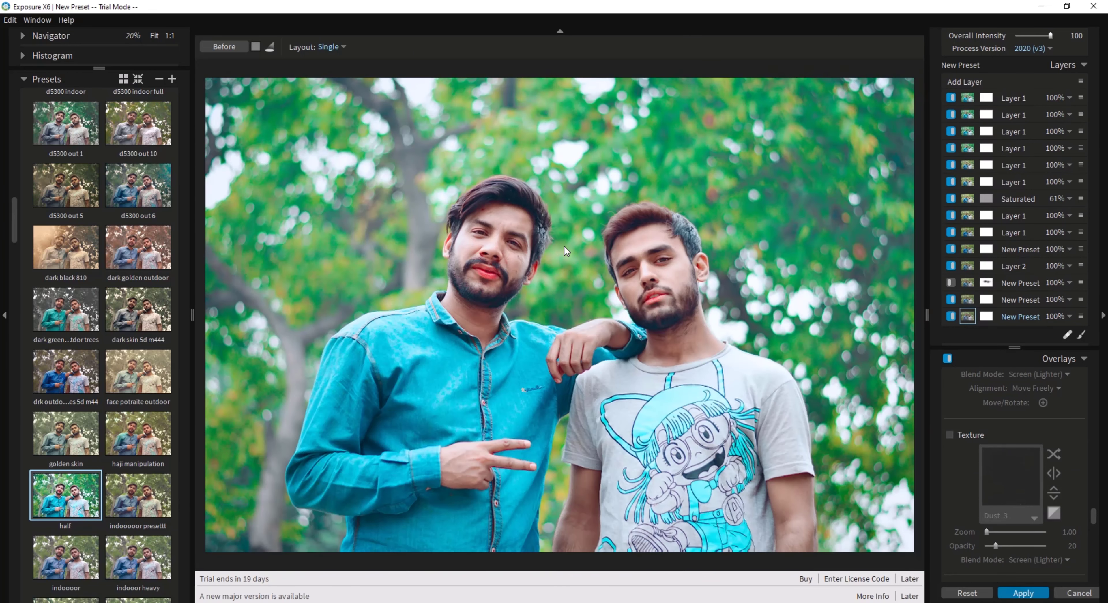
{"action": "scroll", "coordinate": [587, 237], "scroll_direction": "down", "scroll_amount": 1}
{"action": "scroll", "coordinate": [668, 270], "scroll_direction": "up", "scroll_amount": 1}
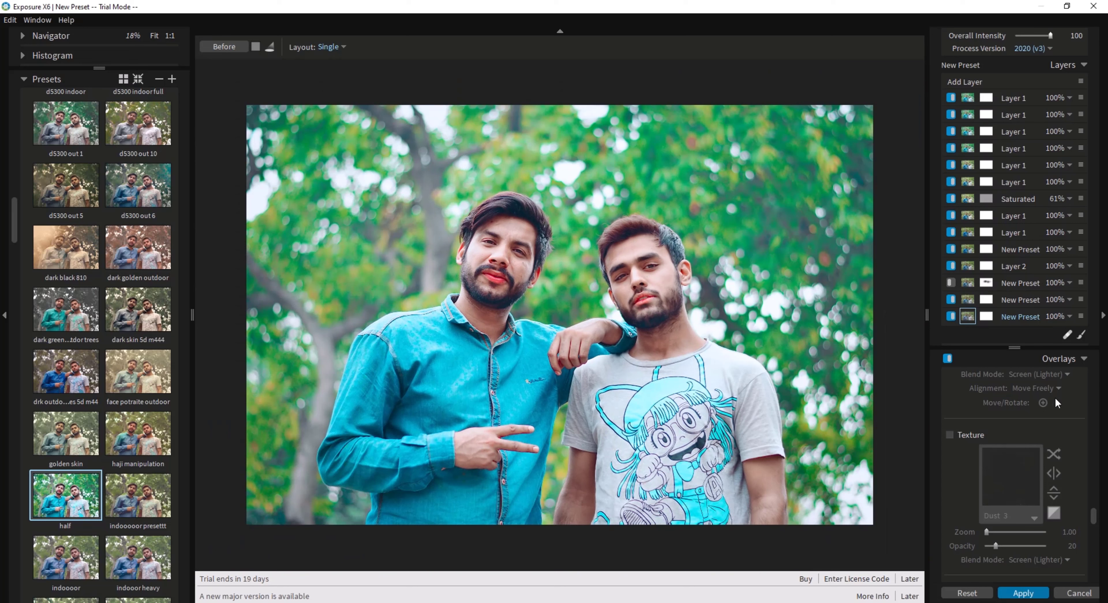
Set the Greens saturation of the selected bottom layer to -38 and reduce its Reds saturation slightly.
{"action": "scroll", "coordinate": [1014, 434], "scroll_direction": "up", "scroll_amount": 10}
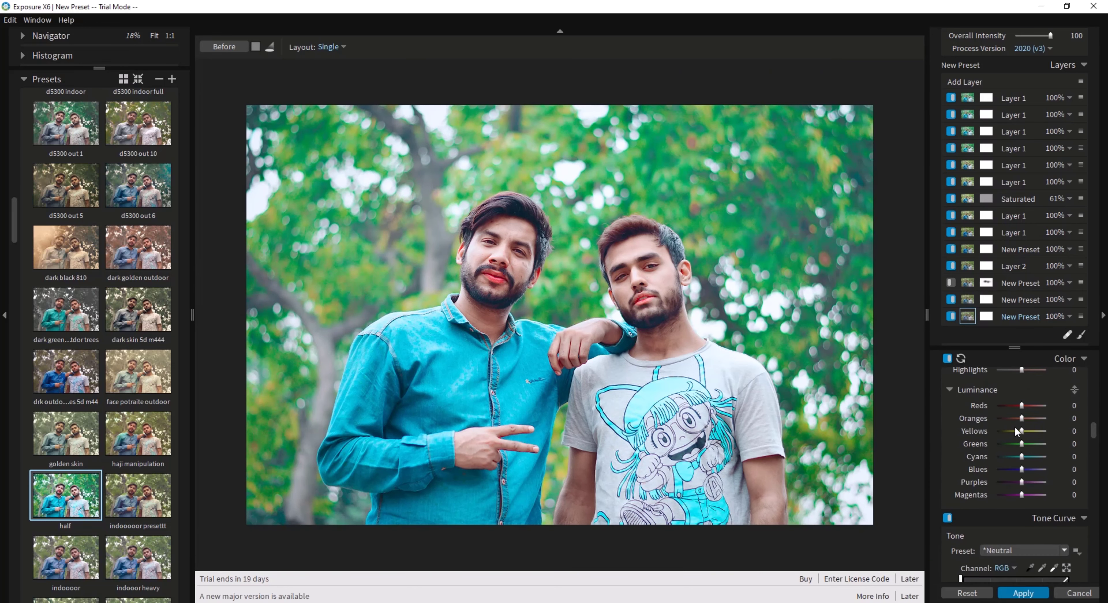
{"action": "scroll", "coordinate": [1016, 432], "scroll_direction": "up", "scroll_amount": 2}
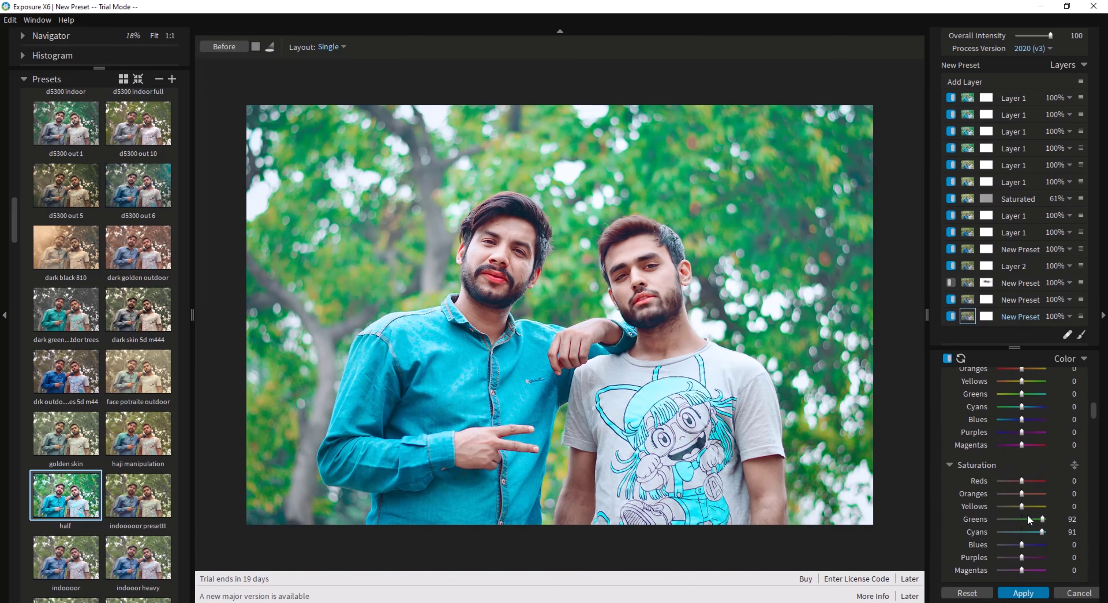
{"action": "left_click_drag", "start_coordinate": [1028, 515], "coordinate": [1014, 520]}
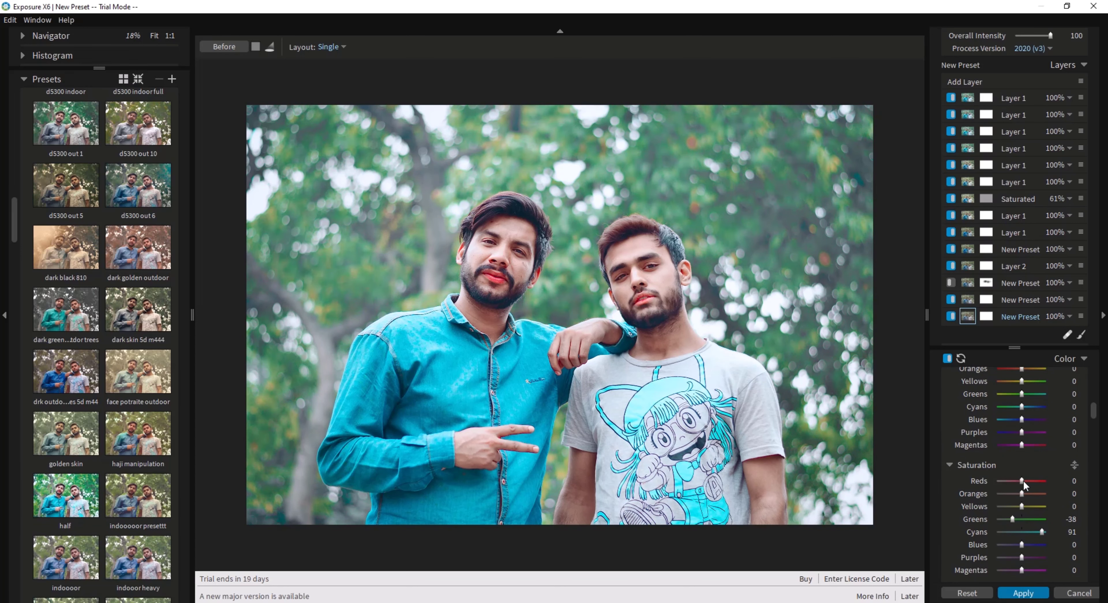
{"action": "left_click_drag", "start_coordinate": [1021, 481], "coordinate": [1015, 482]}
Reduce the Overall Intensity of the applied preset to 55.
{"action": "scroll", "coordinate": [1023, 431], "scroll_direction": "up", "scroll_amount": 8}
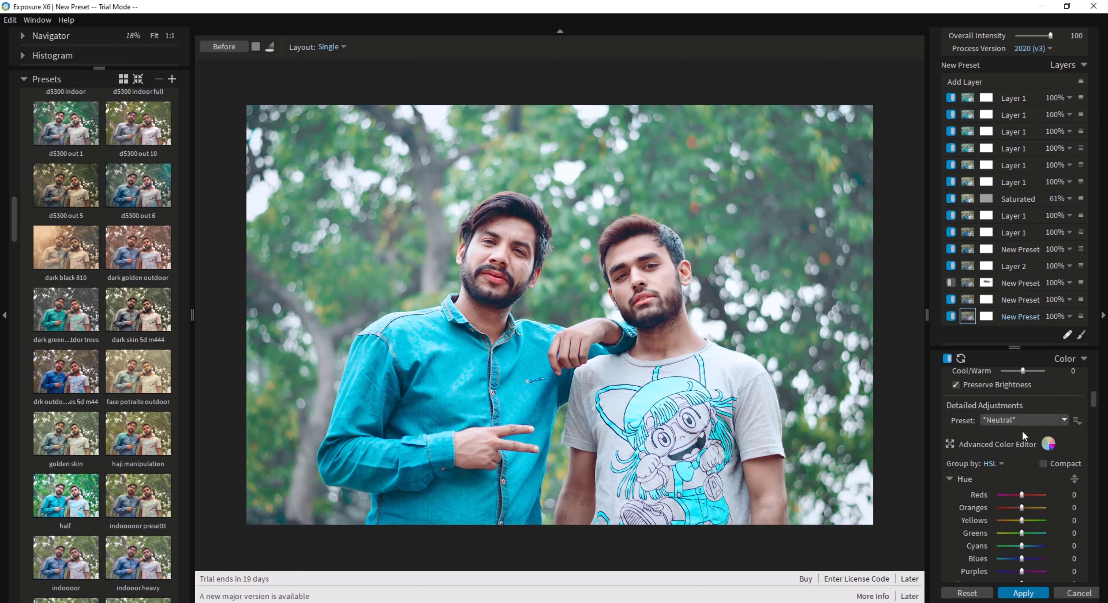
{"action": "scroll", "coordinate": [1010, 432], "scroll_direction": "up", "scroll_amount": 6}
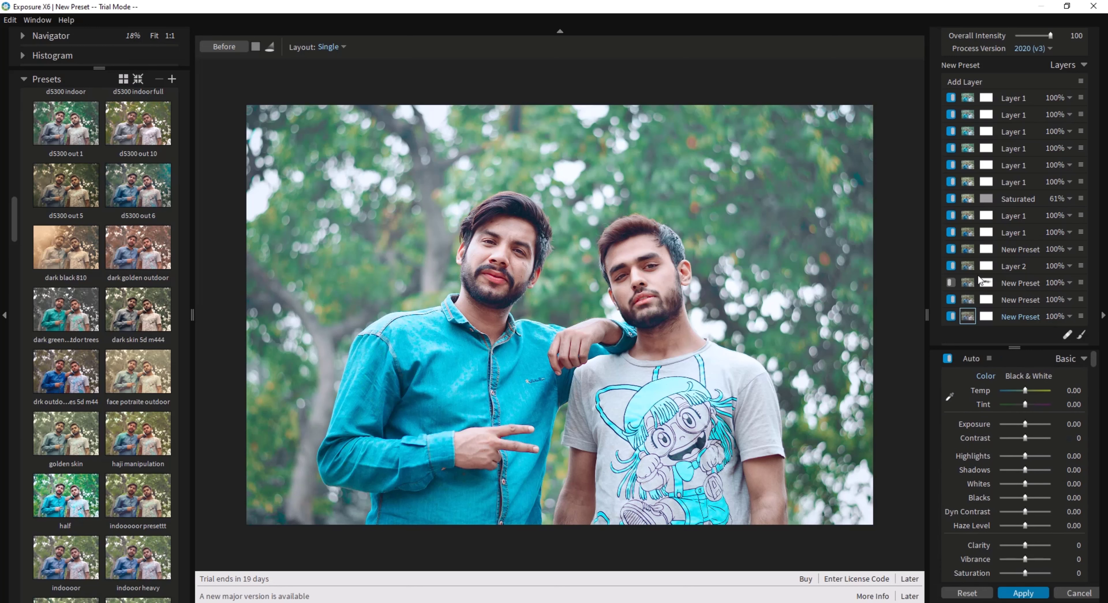
{"action": "left_click_drag", "start_coordinate": [1041, 37], "coordinate": [1038, 40]}
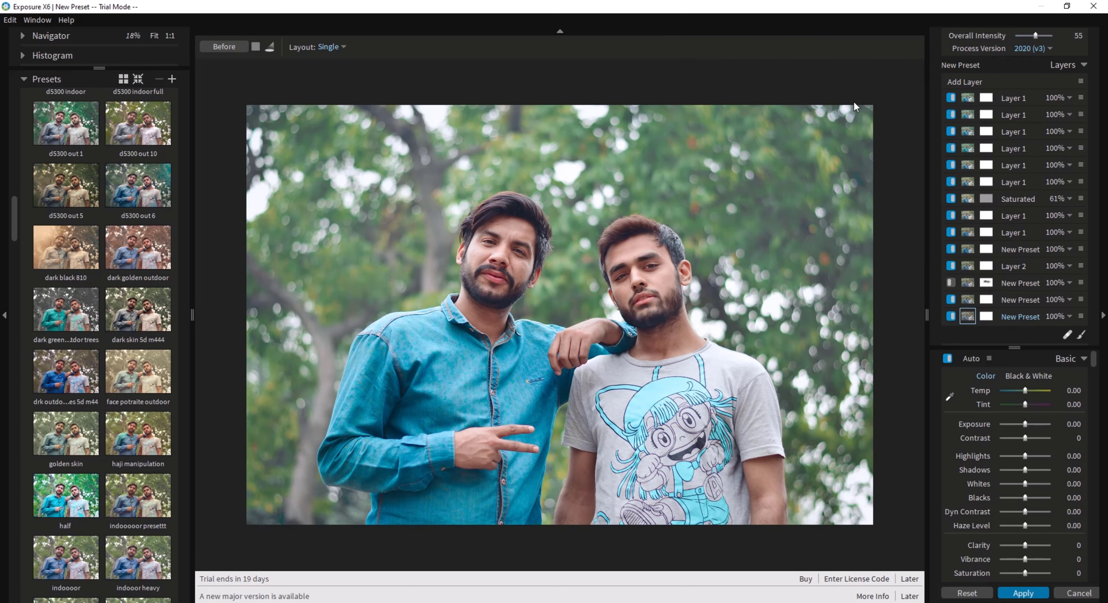
Compare the edited photo with the unedited original, first close up on the faces and then over the whole image.
{"action": "scroll", "coordinate": [646, 268], "scroll_direction": "up", "scroll_amount": 2}
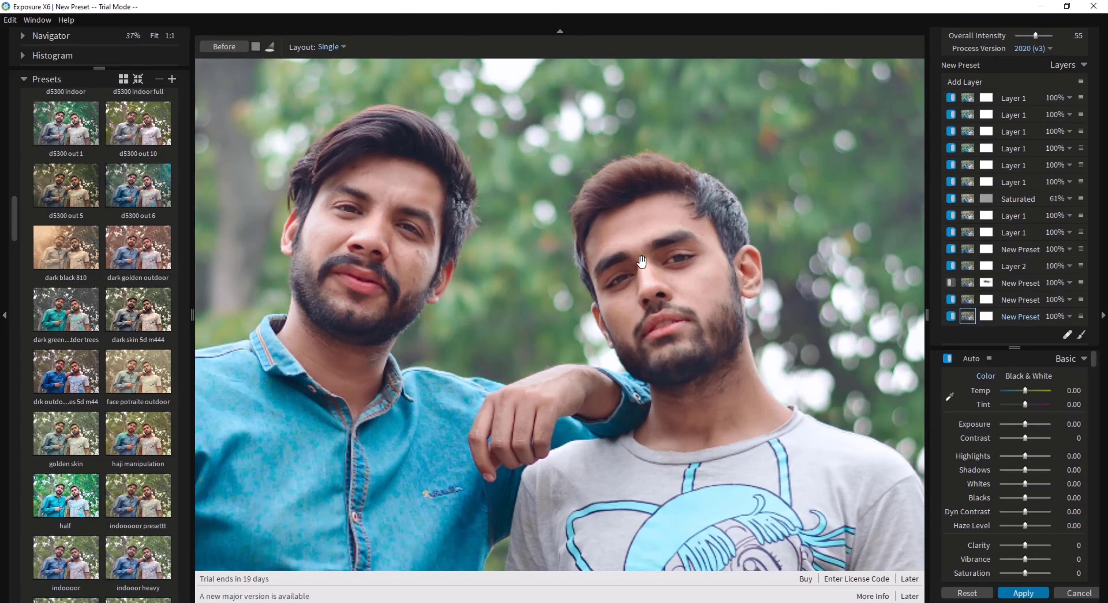
{"action": "left_click", "coordinate": [220, 51]}
{"action": "left_click", "coordinate": [220, 51]}
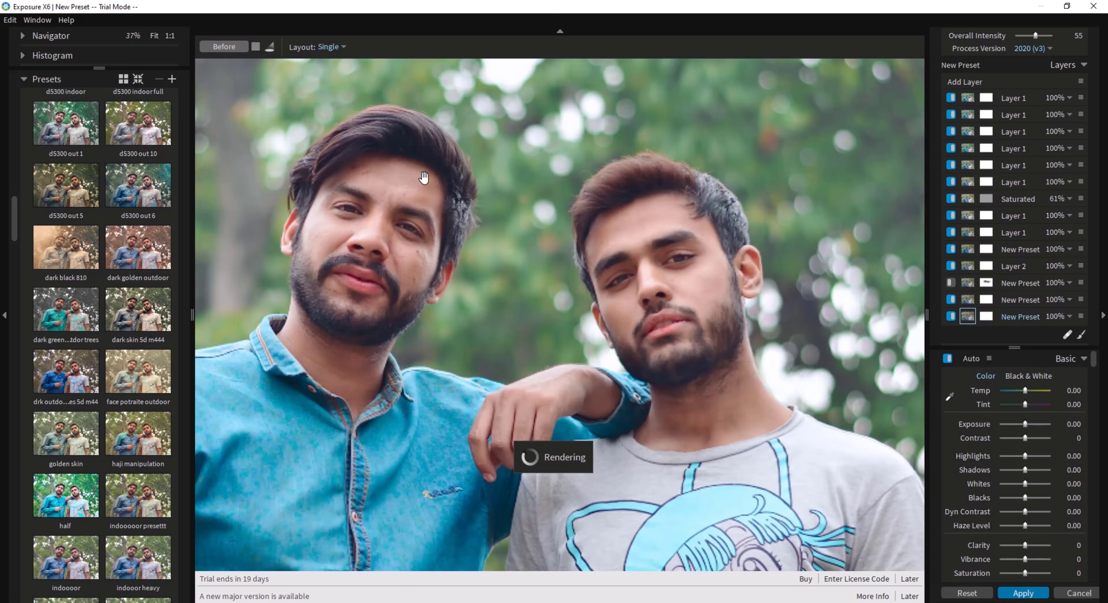
{"action": "right_click", "coordinate": [424, 177]}
{"action": "left_click", "coordinate": [434, 185]}
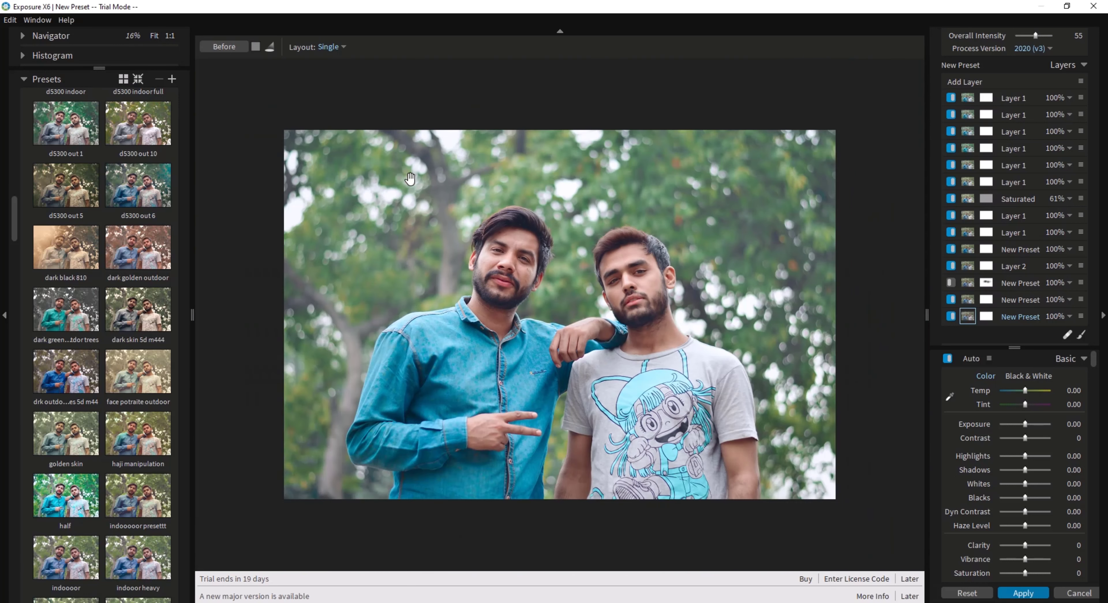
{"action": "left_click", "coordinate": [236, 47]}
{"action": "left_click", "coordinate": [236, 47]}
{"action": "left_click", "coordinate": [237, 48]}
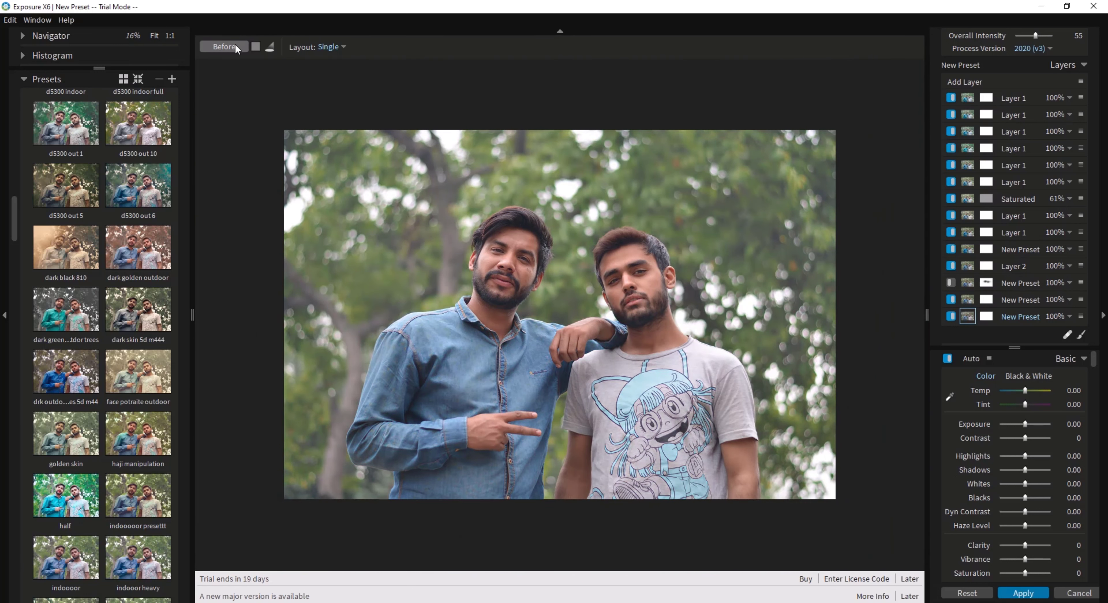
{"action": "left_click", "coordinate": [237, 48]}
{"action": "left_click", "coordinate": [236, 49]}
{"action": "left_click", "coordinate": [237, 48]}
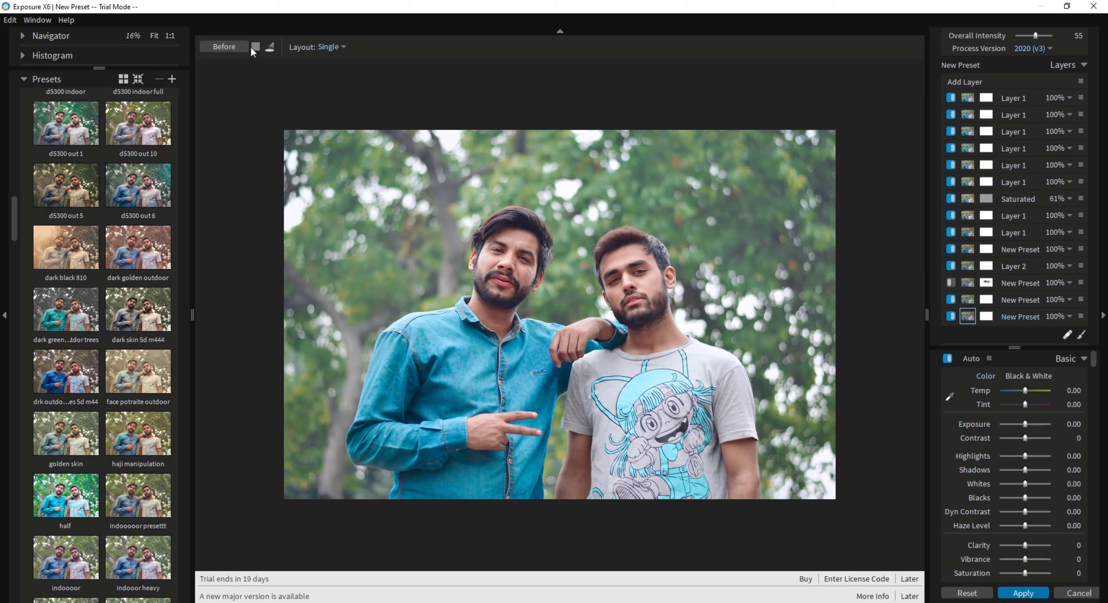
Check the edit against the original once more and discard the "half" preset with its adjustments.
{"action": "left_click", "coordinate": [222, 49]}
{"action": "left_click", "coordinate": [223, 51]}
{"action": "left_click", "coordinate": [222, 51]}
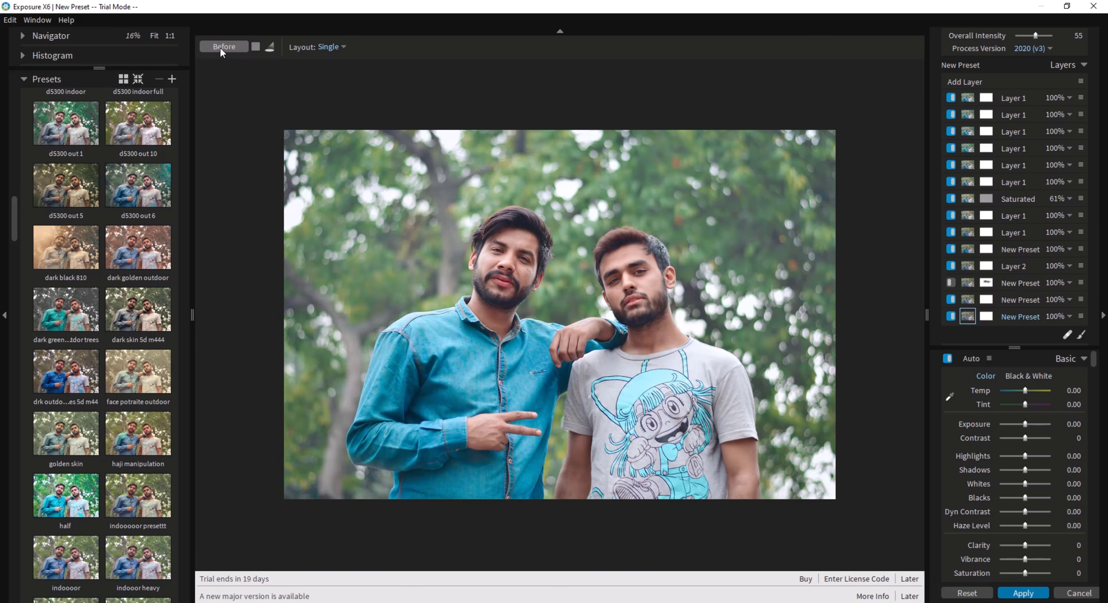
{"action": "left_click", "coordinate": [220, 56]}
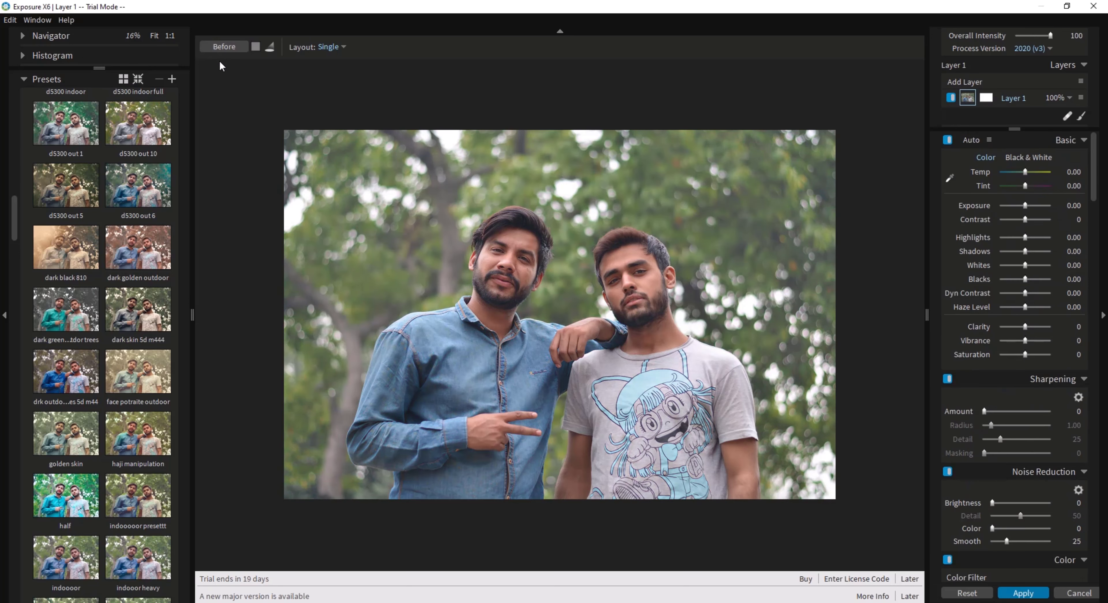
Preview several of the indoor presets on the photo and apply the one named "indoor".
{"action": "scroll", "coordinate": [99, 258], "scroll_direction": "down", "scroll_amount": 3}
{"action": "scroll", "coordinate": [84, 327], "scroll_direction": "down", "scroll_amount": 2}
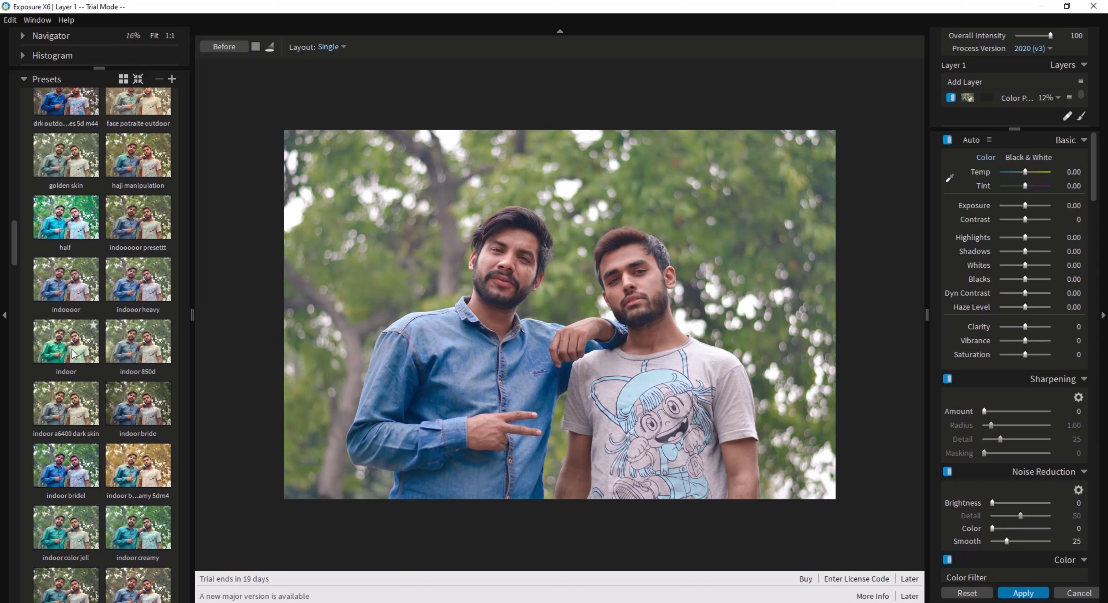
{"action": "mouse_move", "coordinate": [73, 350]}
{"action": "scroll", "coordinate": [72, 354], "scroll_direction": "down", "scroll_amount": 1}
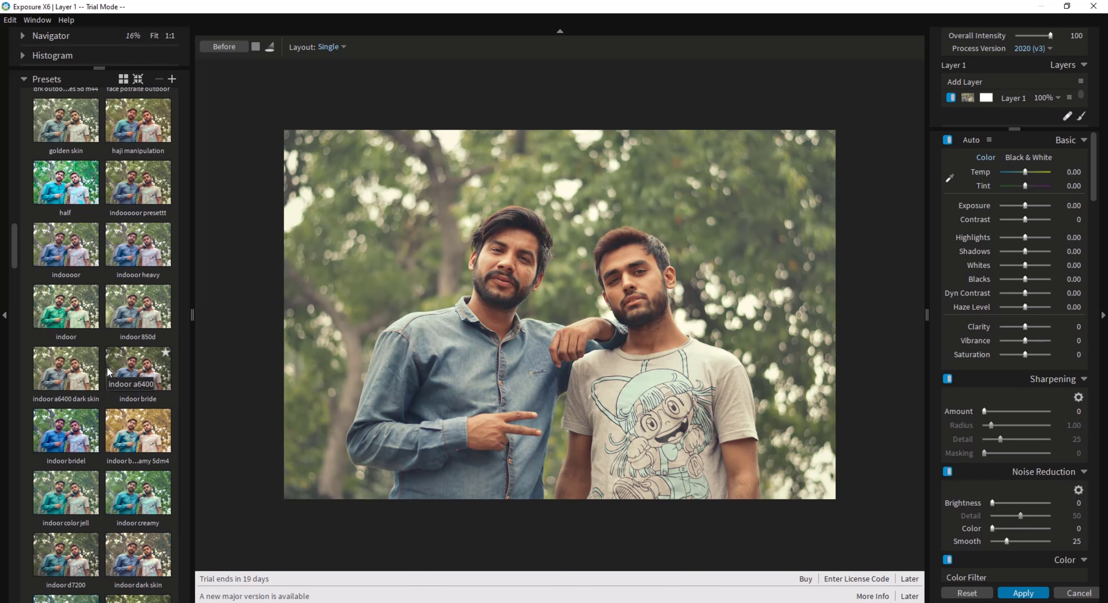
{"action": "mouse_move", "coordinate": [146, 373]}
{"action": "mouse_move", "coordinate": [70, 309]}
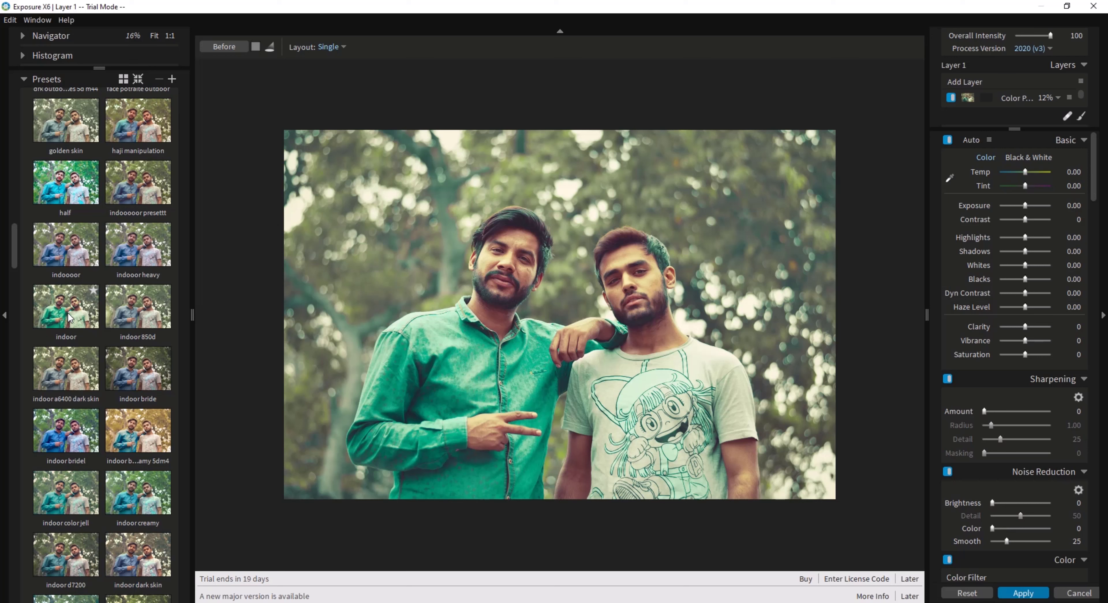
{"action": "left_click", "coordinate": [72, 307]}
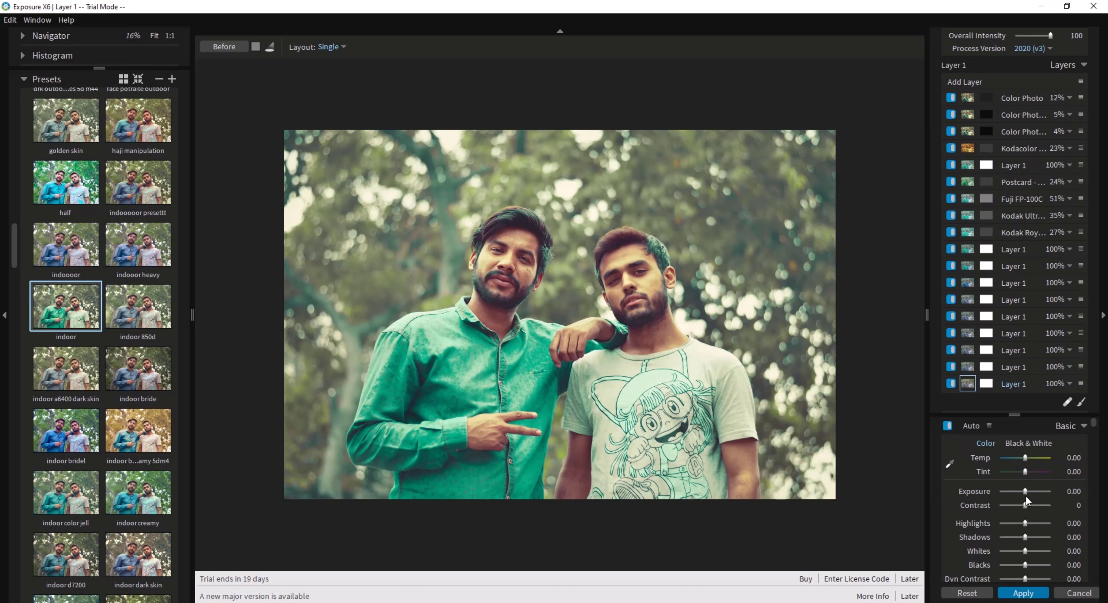
Find the preset layer that carries the color saturation adjustments and set its Blues saturation to -38.
{"action": "scroll", "coordinate": [1022, 495], "scroll_direction": "down", "scroll_amount": 15}
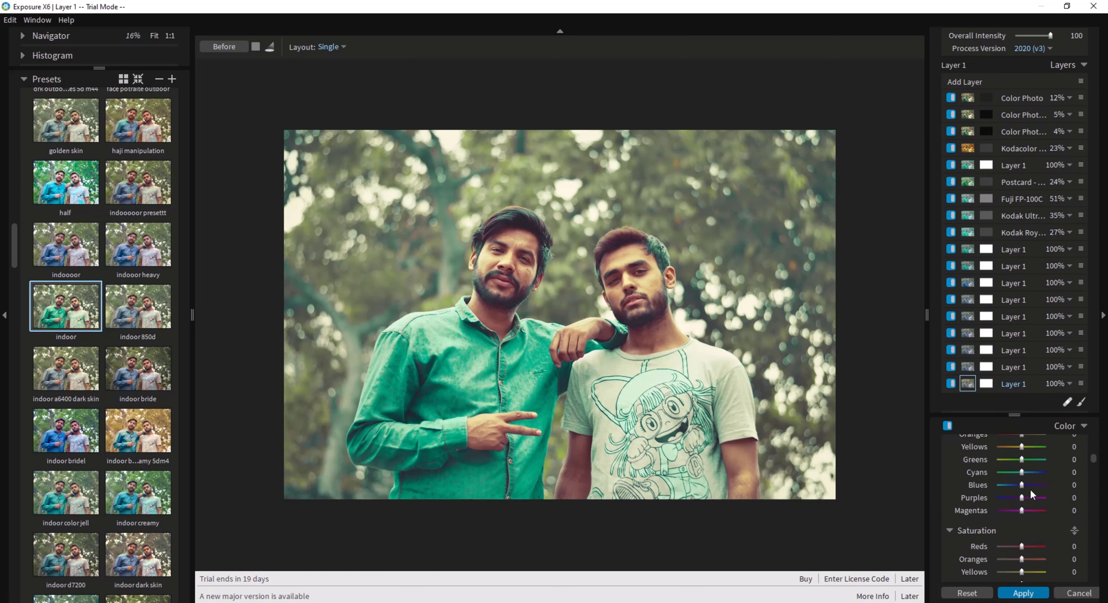
{"action": "left_click", "coordinate": [968, 368]}
{"action": "left_click", "coordinate": [968, 355]}
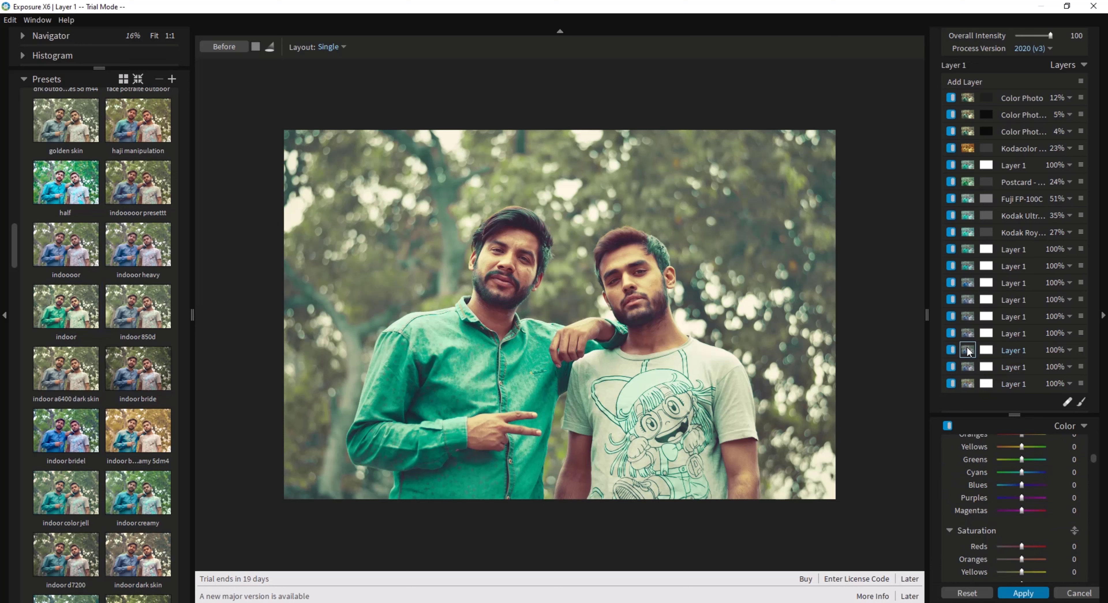
{"action": "left_click", "coordinate": [970, 335]}
{"action": "scroll", "coordinate": [1040, 487], "scroll_direction": "down", "scroll_amount": 2}
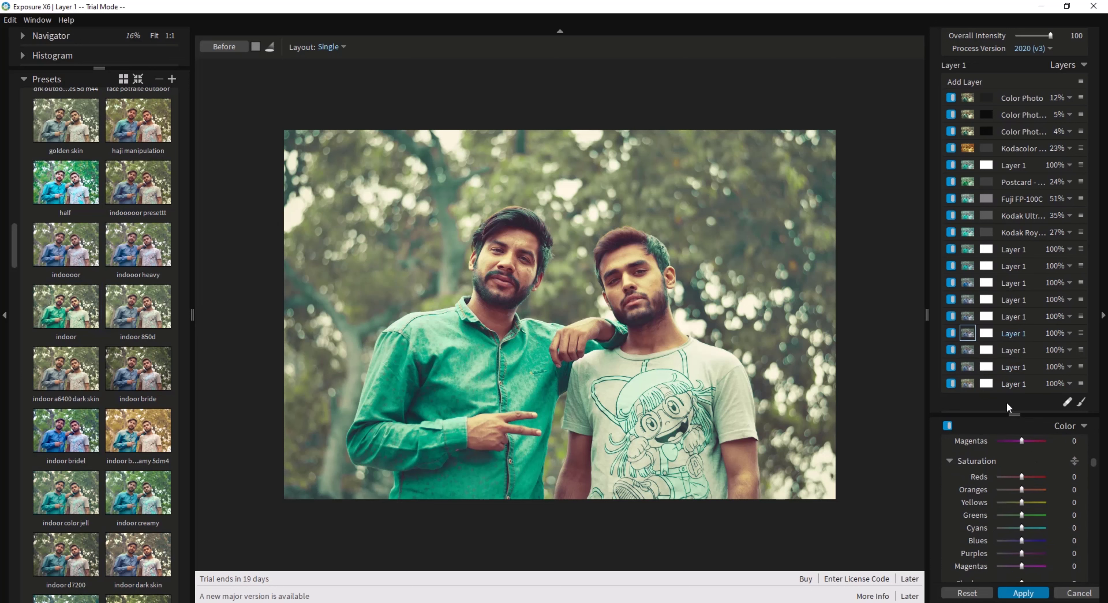
{"action": "left_click", "coordinate": [971, 317]}
{"action": "left_click", "coordinate": [969, 300]}
{"action": "left_click", "coordinate": [970, 279]}
{"action": "mouse_move", "coordinate": [966, 285]}
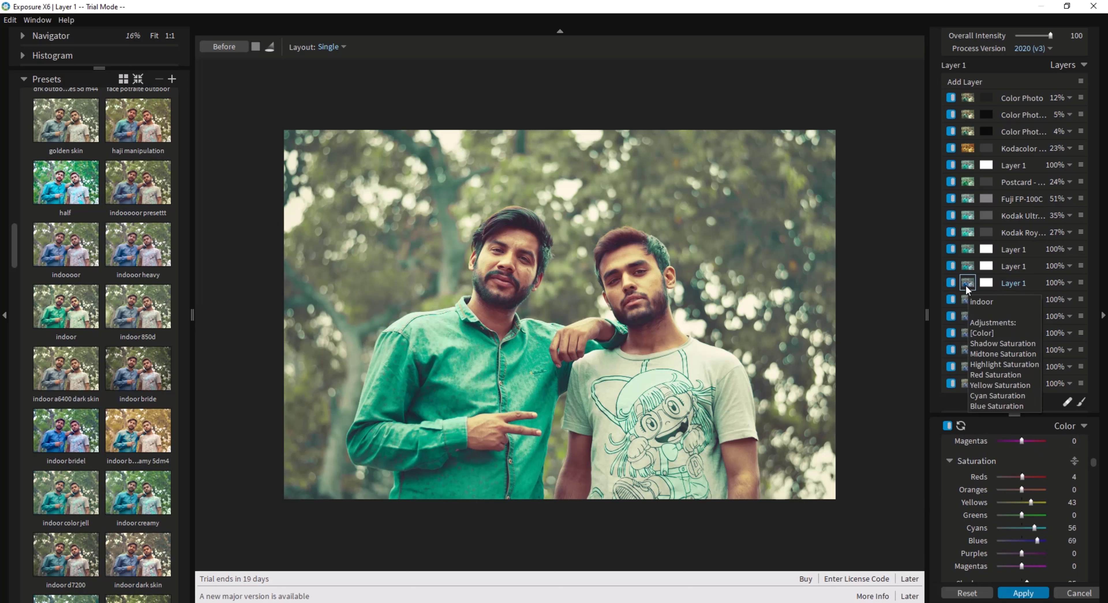
{"action": "left_click_drag", "start_coordinate": [1037, 541], "coordinate": [1017, 544]}
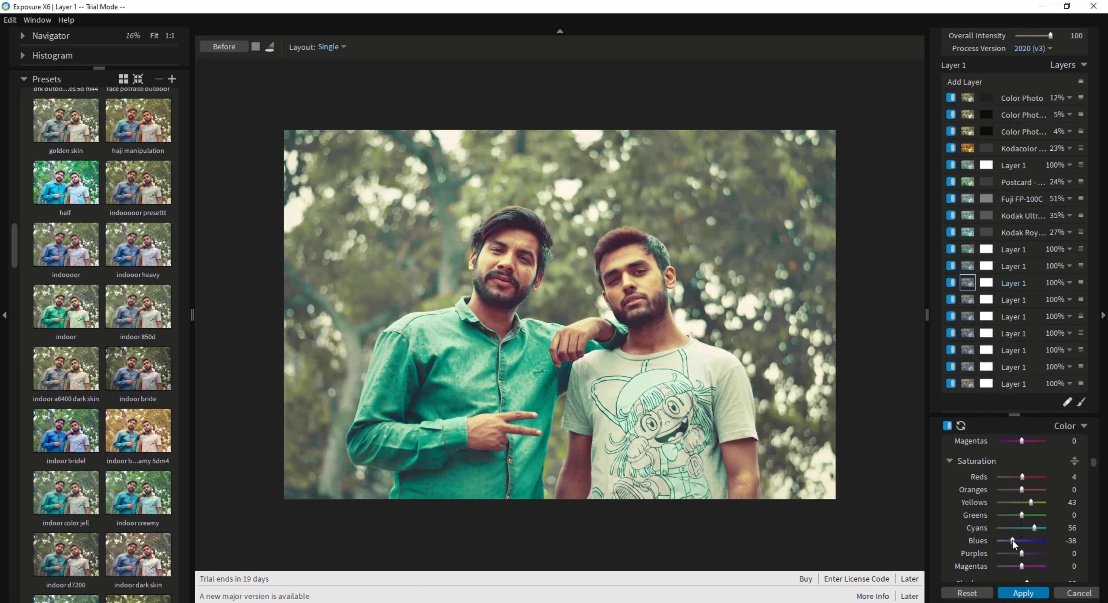
Bring the Blues hue of the next layer up back to about neutral.
{"action": "scroll", "coordinate": [1026, 509], "scroll_direction": "up", "scroll_amount": 3}
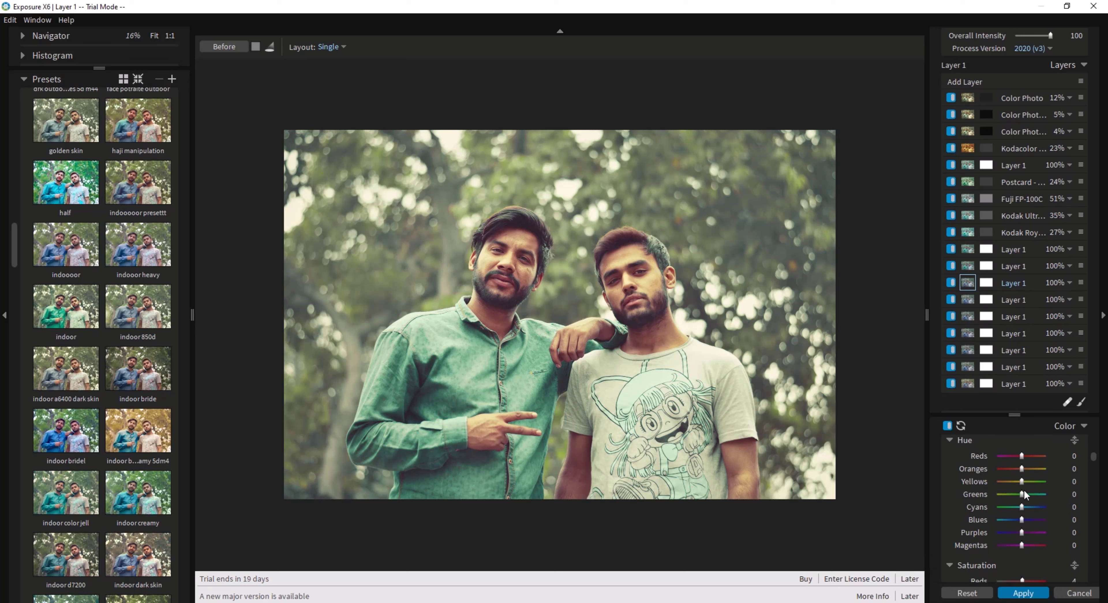
{"action": "scroll", "coordinate": [1027, 506], "scroll_direction": "down", "scroll_amount": 1}
{"action": "left_click", "coordinate": [969, 267]}
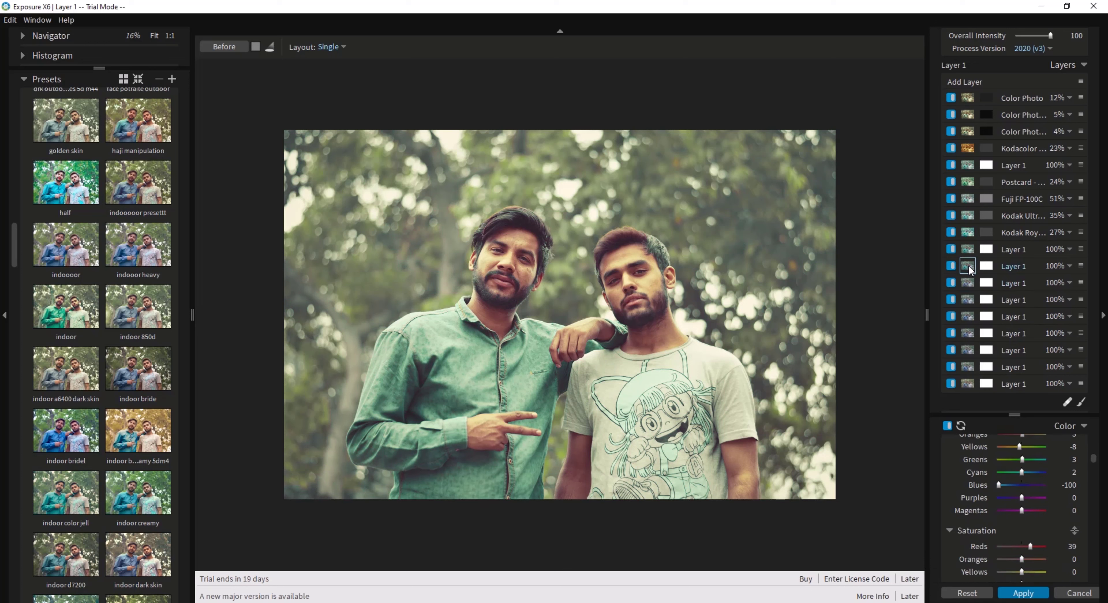
{"action": "left_click_drag", "start_coordinate": [1000, 484], "coordinate": [1021, 489]}
Check the color settings of the remaining layers above and reduce the preset's Overall Intensity to 48.
{"action": "left_click", "coordinate": [968, 250]}
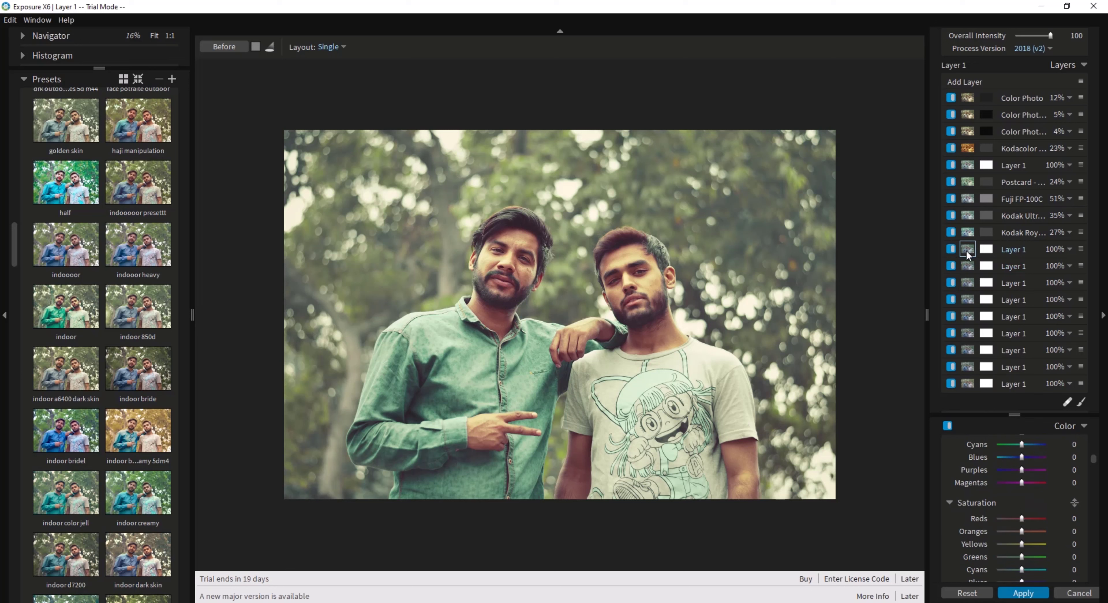
{"action": "scroll", "coordinate": [1026, 456], "scroll_direction": "up", "scroll_amount": 5}
{"action": "scroll", "coordinate": [1030, 478], "scroll_direction": "down", "scroll_amount": 7}
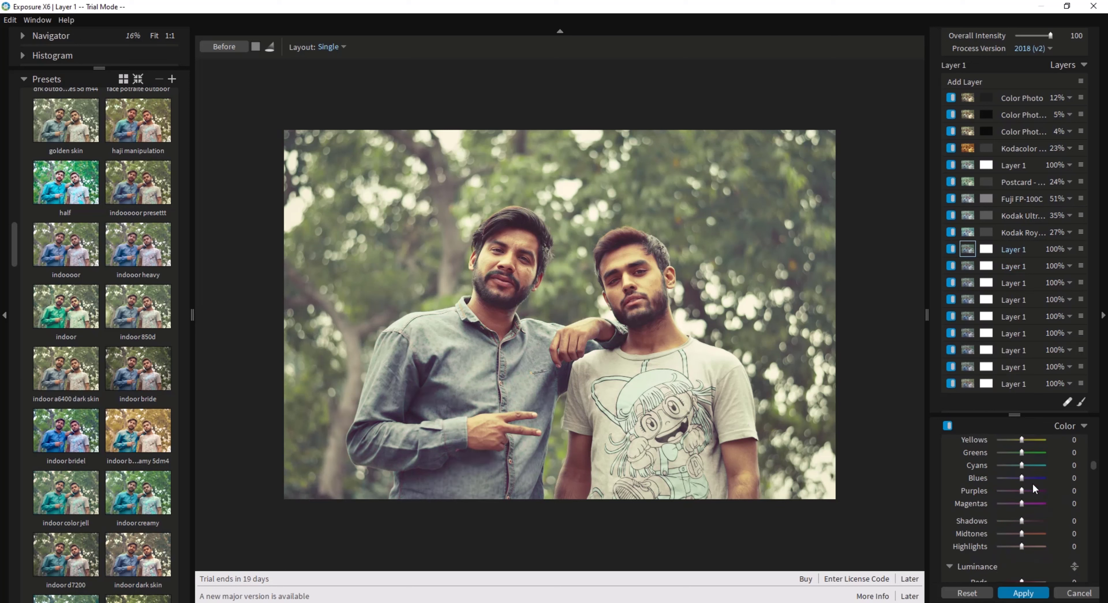
{"action": "scroll", "coordinate": [1035, 487], "scroll_direction": "up", "scroll_amount": 2}
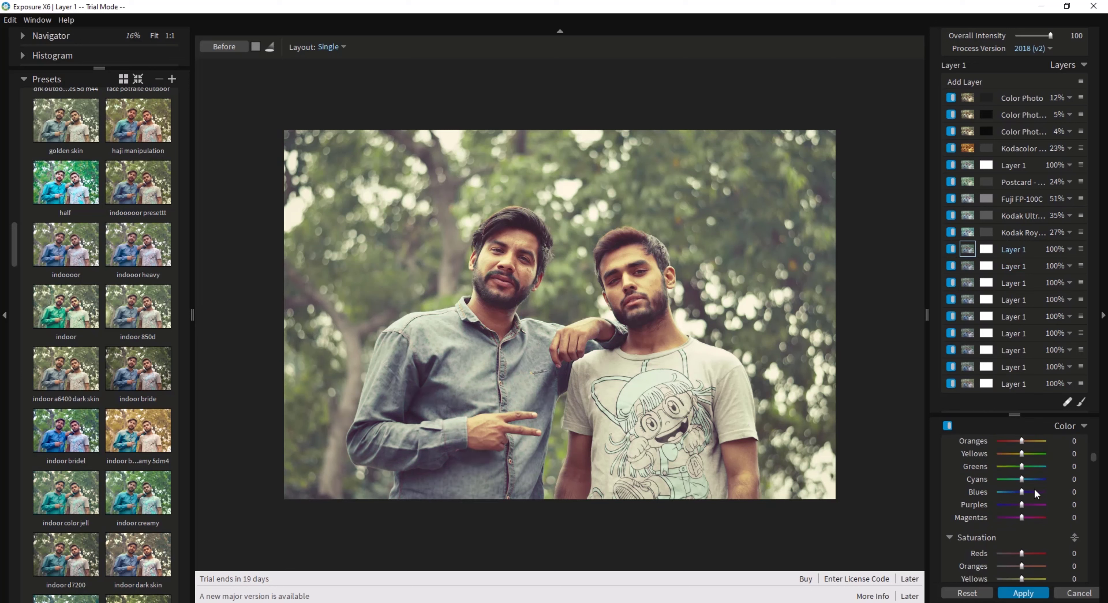
{"action": "left_click", "coordinate": [968, 233]}
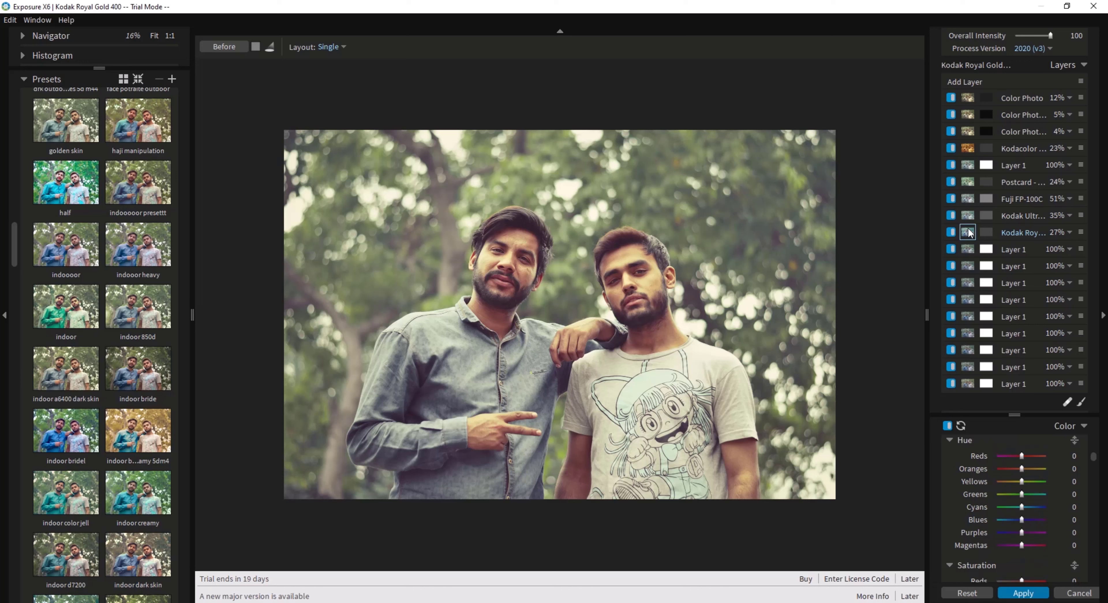
{"action": "left_click", "coordinate": [1033, 37]}
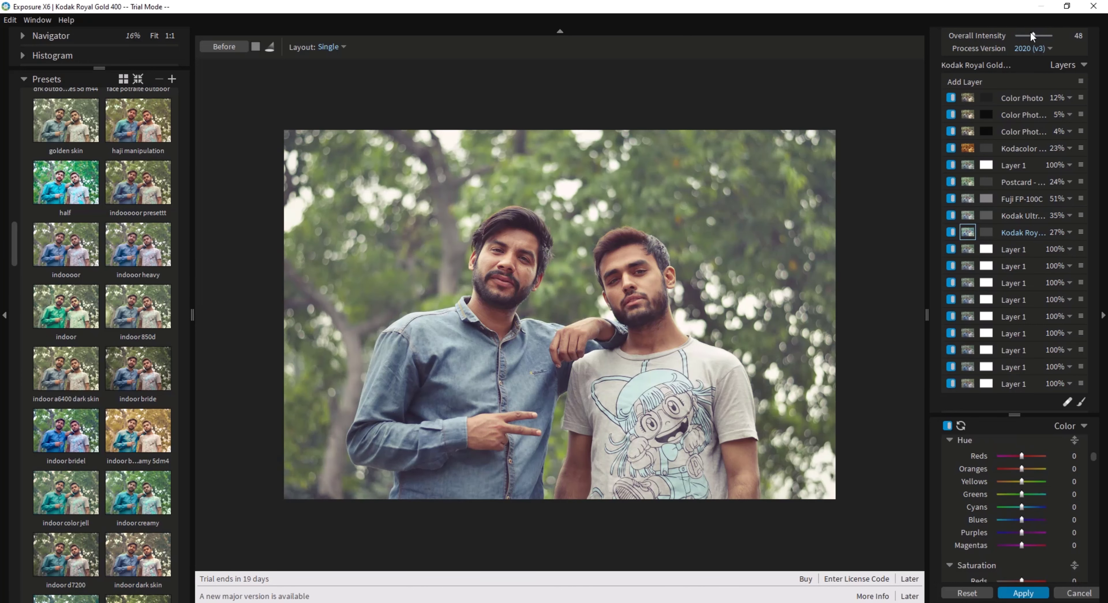
Compare the toned-down indoor edit with the original photo, both close up on the faces and at full view.
{"action": "scroll", "coordinate": [559, 259], "scroll_direction": "up", "scroll_amount": 2}
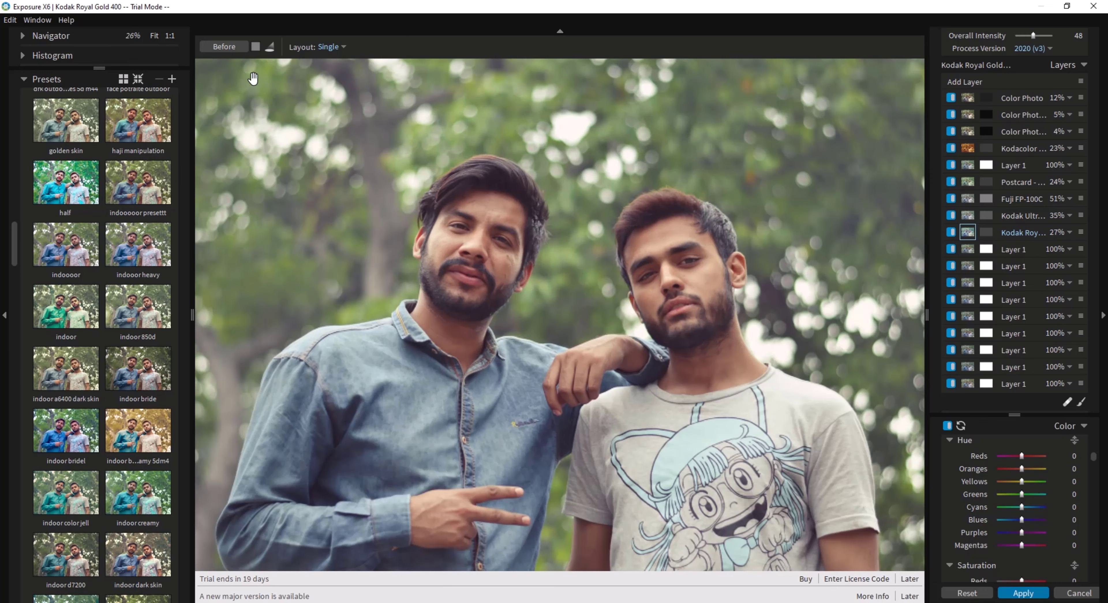
{"action": "left_click", "coordinate": [232, 48]}
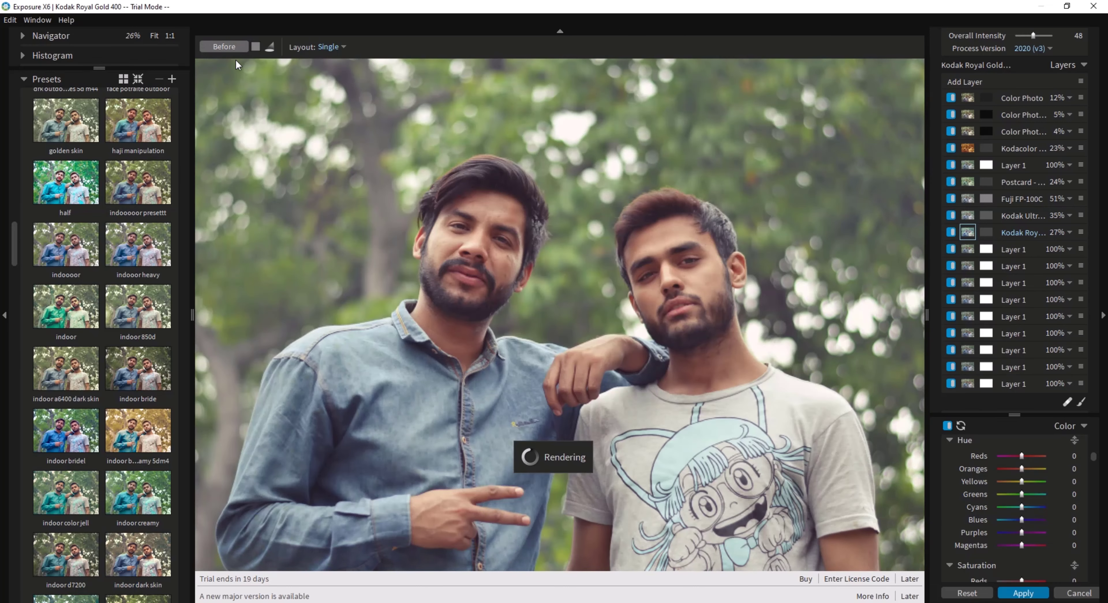
{"action": "scroll", "coordinate": [528, 285], "scroll_direction": "down", "scroll_amount": 2}
{"action": "scroll", "coordinate": [457, 247], "scroll_direction": "up", "scroll_amount": 1}
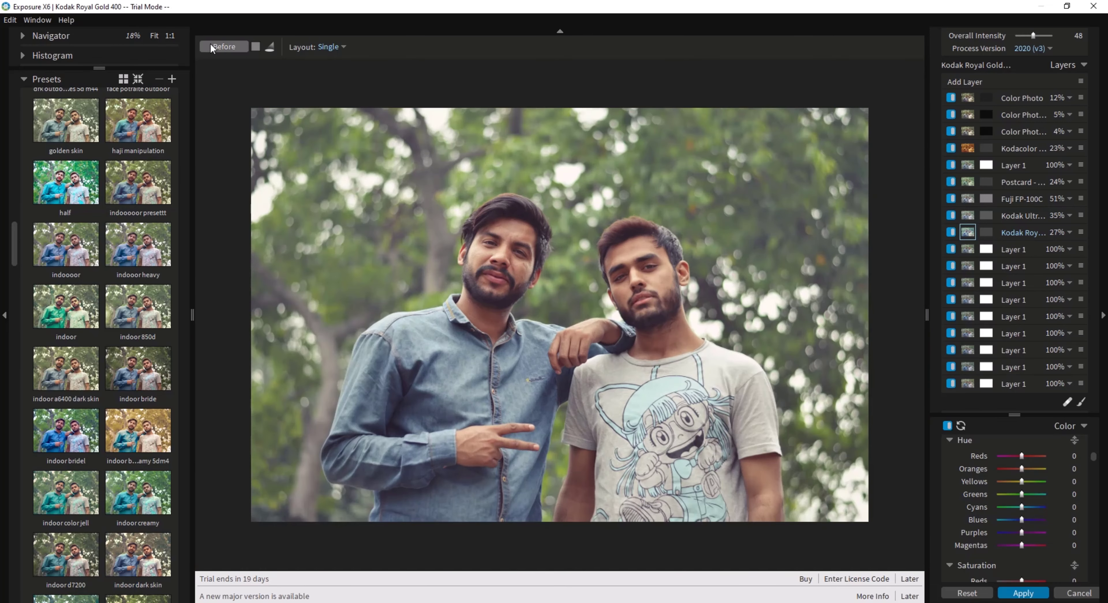
{"action": "left_click", "coordinate": [219, 48]}
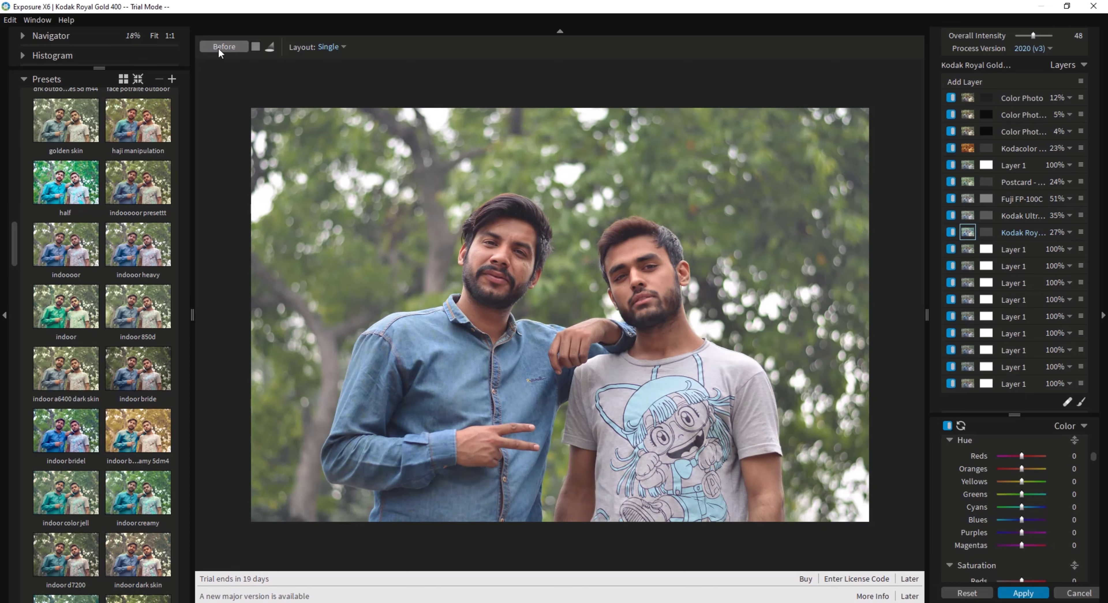
{"action": "scroll", "coordinate": [739, 233], "scroll_direction": "up", "scroll_amount": 1}
{"action": "scroll", "coordinate": [541, 278], "scroll_direction": "up", "scroll_amount": 1}
{"action": "scroll", "coordinate": [467, 293], "scroll_direction": "down", "scroll_amount": 4}
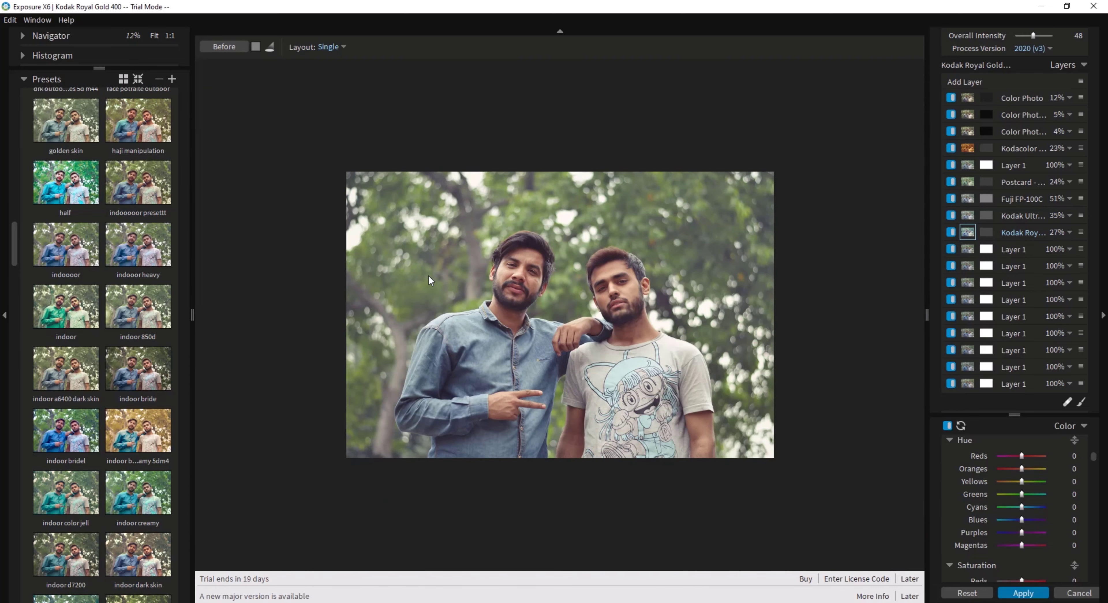
Undo the indoor preset and its adjustments, and apply the "light shine" preset to the photo.
{"action": "key", "text": "ctrl+z"}
{"action": "scroll", "coordinate": [91, 351], "scroll_direction": "down", "scroll_amount": 7}
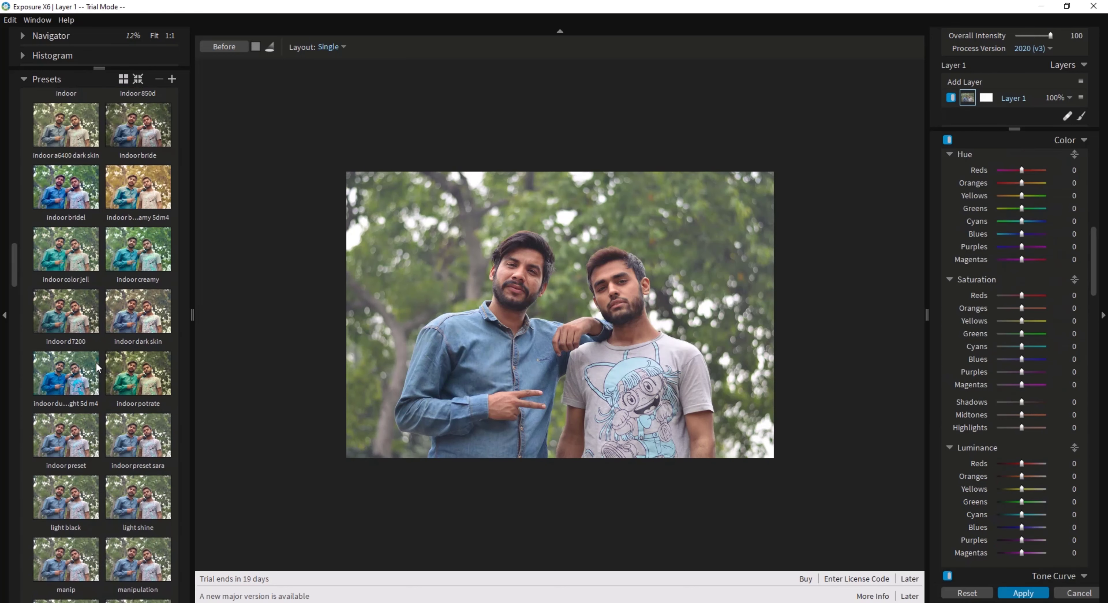
{"action": "scroll", "coordinate": [101, 364], "scroll_direction": "down", "scroll_amount": 3}
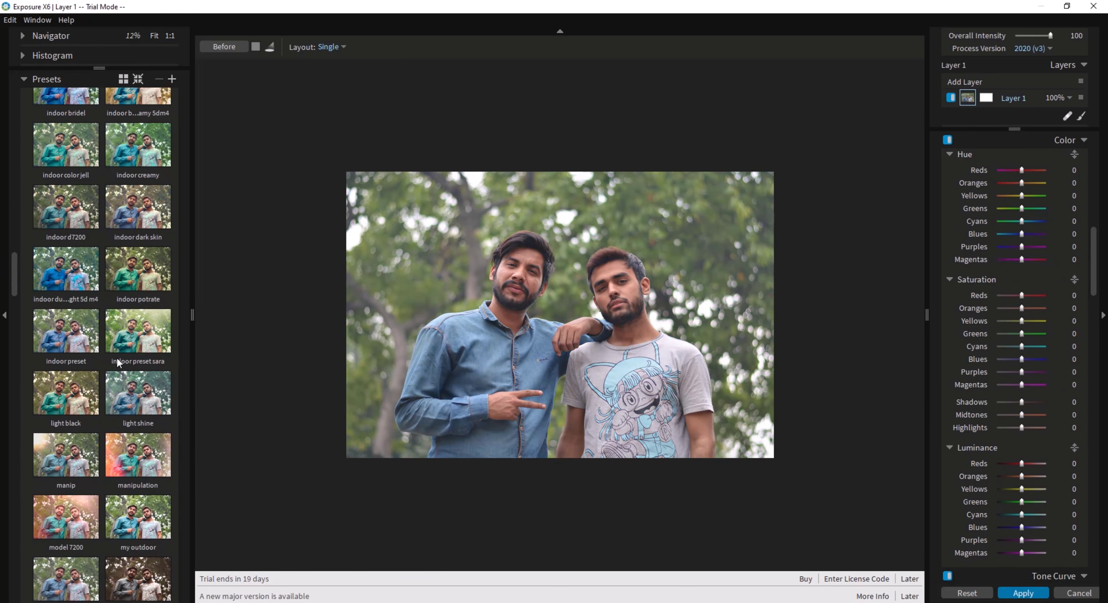
{"action": "left_click", "coordinate": [138, 401]}
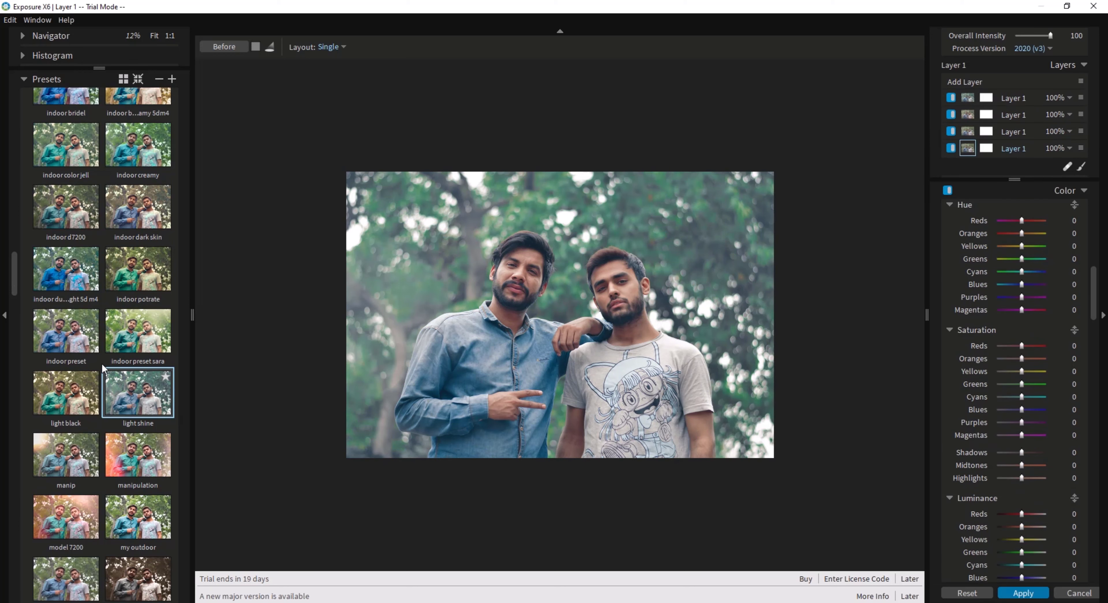
Compare the "light shine" result with the unedited original at different magnifications.
{"action": "left_click", "coordinate": [228, 49]}
{"action": "left_click", "coordinate": [230, 49]}
{"action": "scroll", "coordinate": [554, 242], "scroll_direction": "up", "scroll_amount": 2}
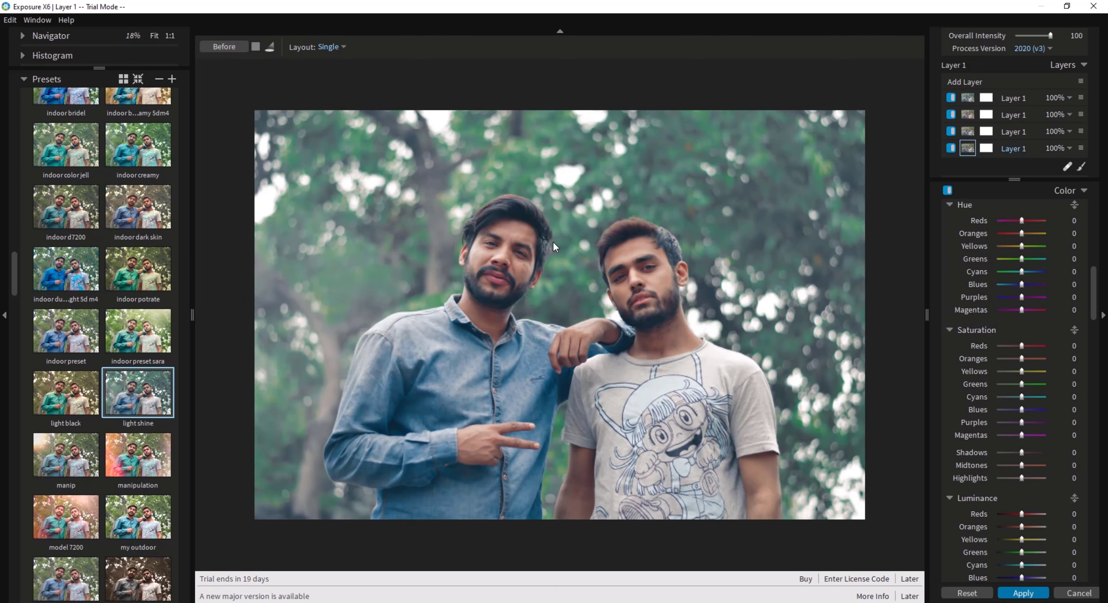
{"action": "left_click", "coordinate": [241, 48]}
{"action": "left_click", "coordinate": [241, 47]}
{"action": "scroll", "coordinate": [545, 247], "scroll_direction": "down", "scroll_amount": 2}
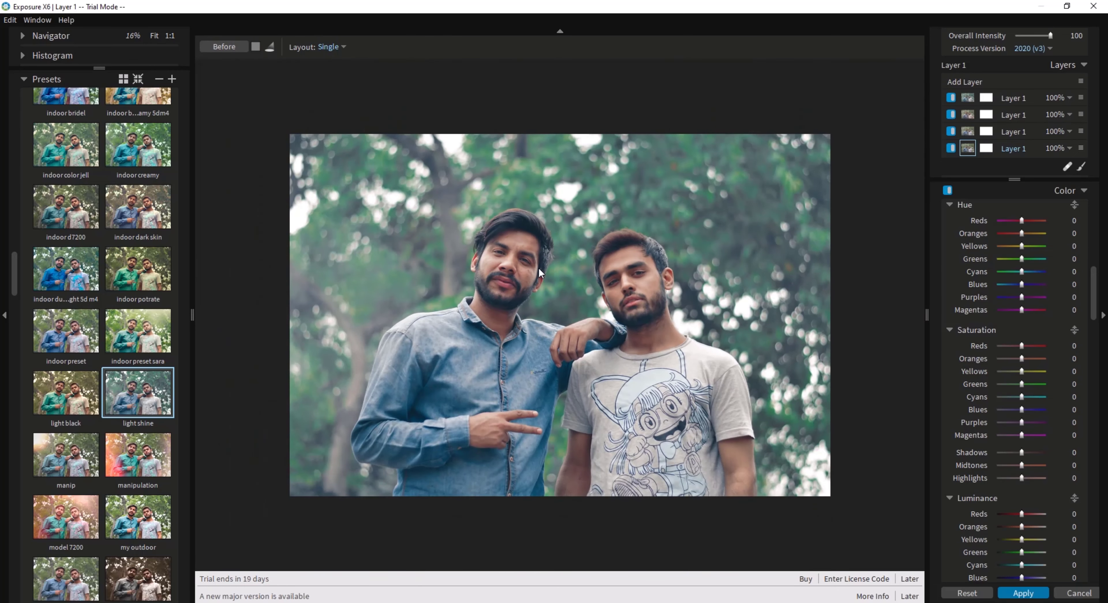
{"action": "scroll", "coordinate": [539, 268], "scroll_direction": "down", "scroll_amount": 2}
{"action": "scroll", "coordinate": [538, 266], "scroll_direction": "up", "scroll_amount": 2}
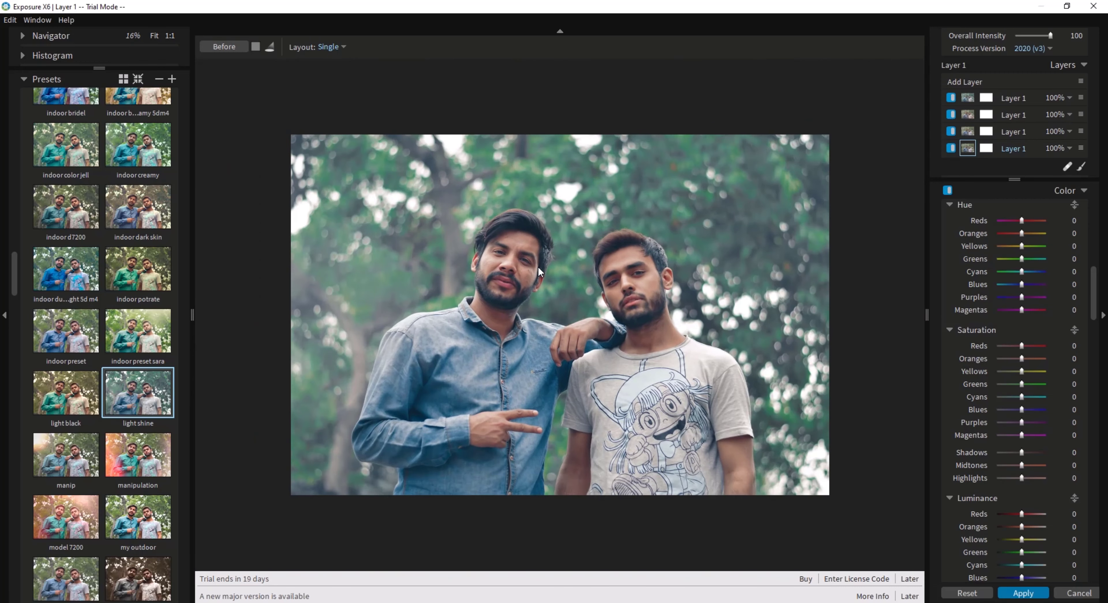
{"action": "scroll", "coordinate": [536, 266], "scroll_direction": "up", "scroll_amount": 1}
Leave Exposure without applying the preset and bring up the list of Exposure Software filters in Photoshop.
{"action": "left_click", "coordinate": [1078, 593]}
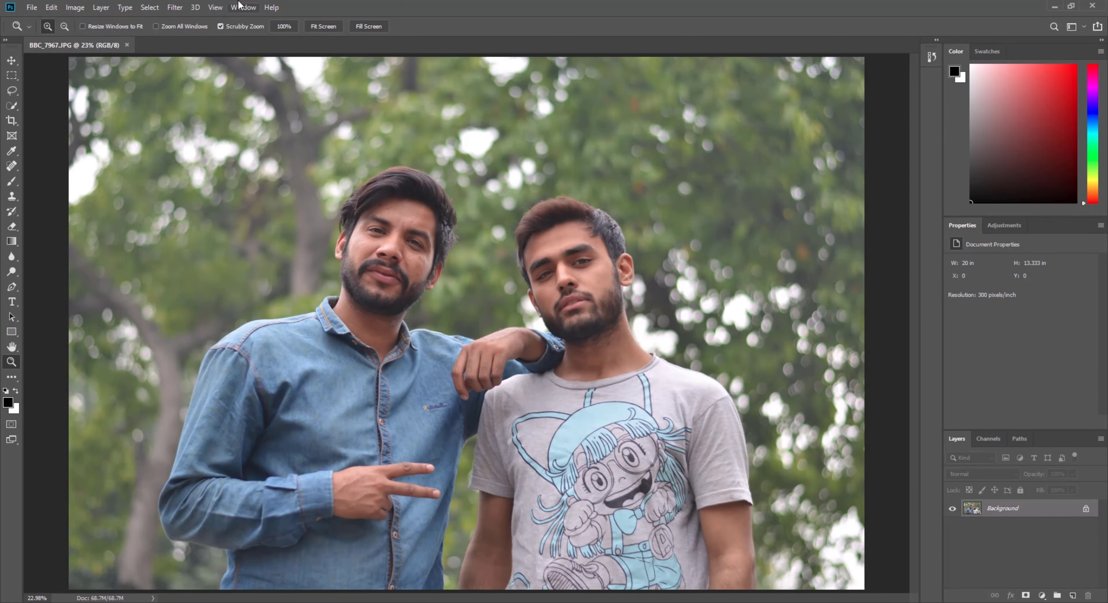
{"action": "left_click", "coordinate": [174, 7]}
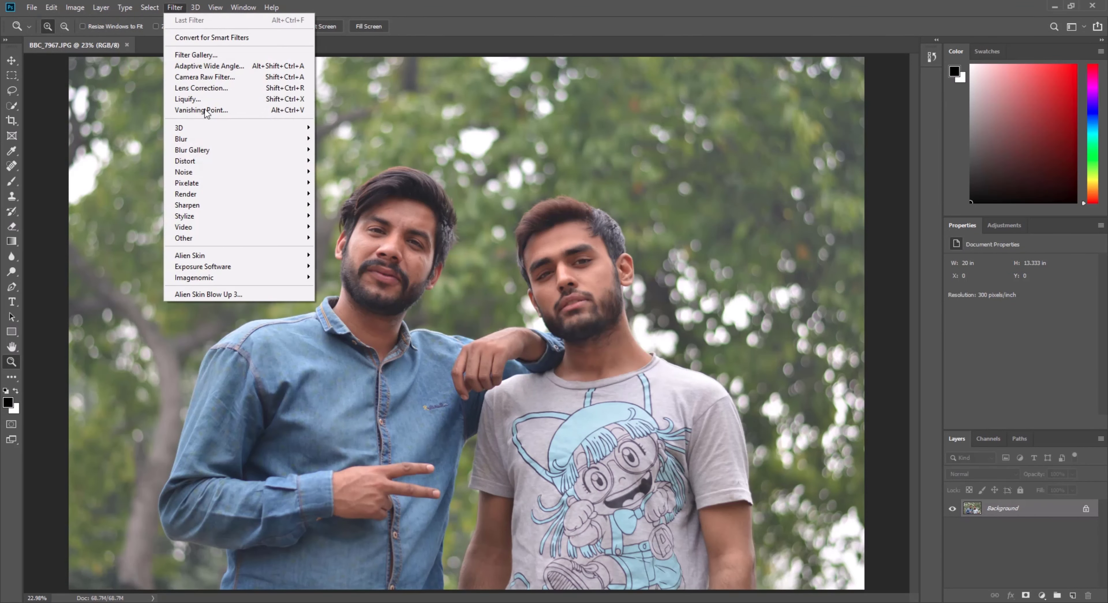
{"action": "mouse_move", "coordinate": [249, 267]}
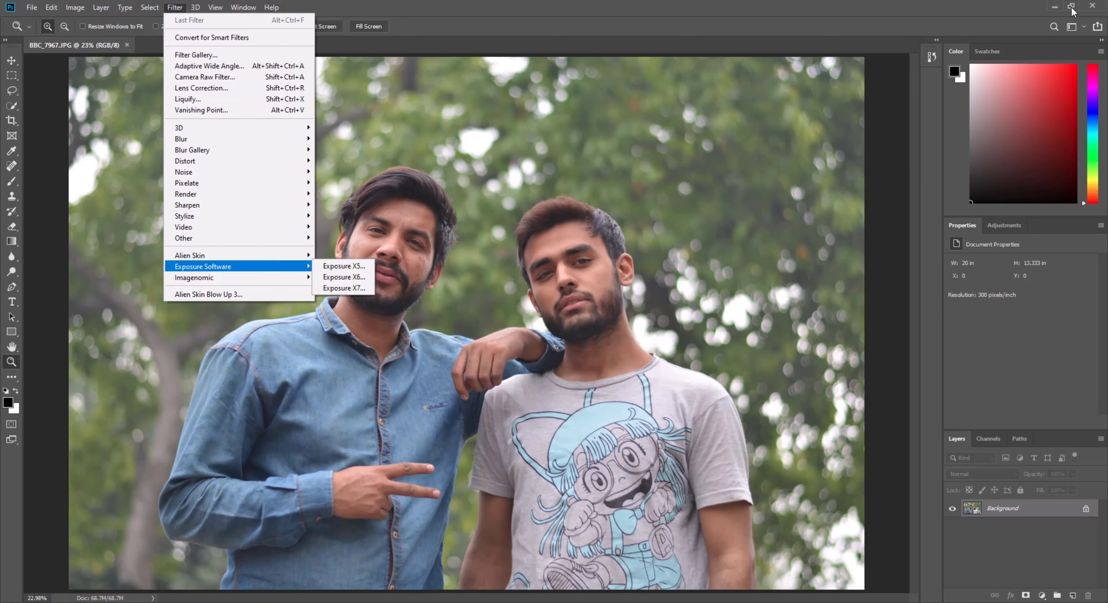
Minimize Photoshop, look through the preset files in the desktop folder "100+ X5 filter Filters SAADBBCSTUDIO", and close the folder.
{"action": "left_click", "coordinate": [1055, 7]}
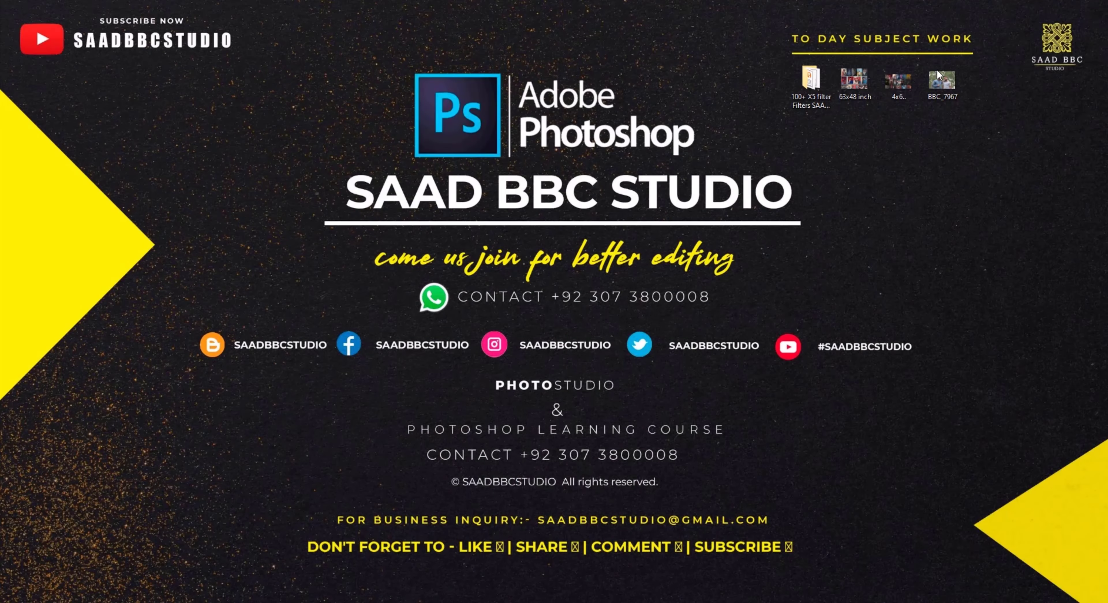
{"action": "double_click", "coordinate": [806, 94]}
{"action": "scroll", "coordinate": [645, 304], "scroll_direction": "down", "scroll_amount": 5}
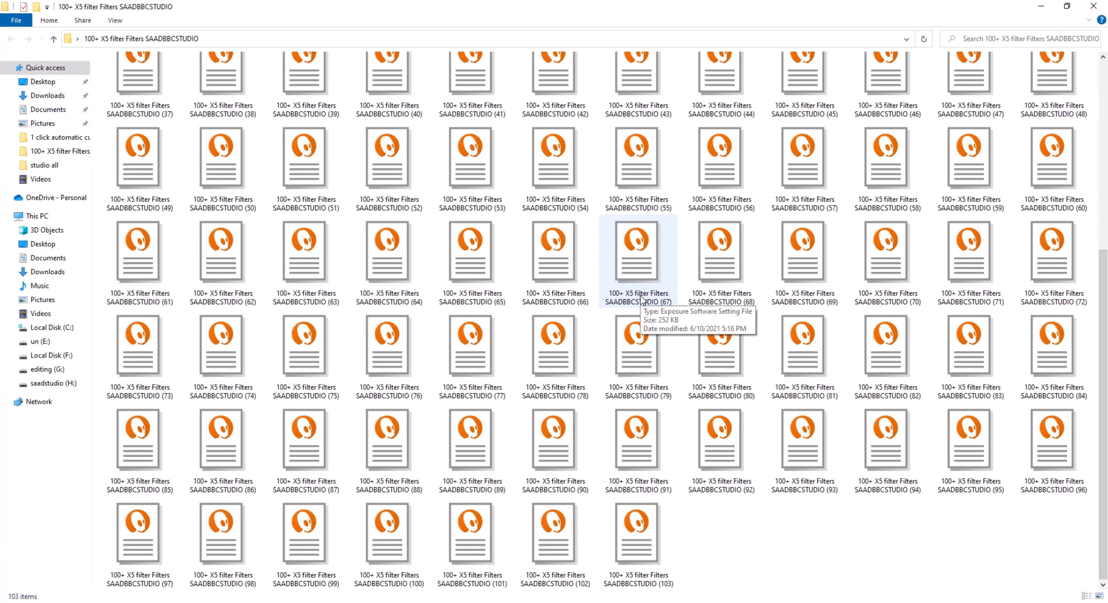
{"action": "scroll", "coordinate": [684, 307], "scroll_direction": "up", "scroll_amount": 5}
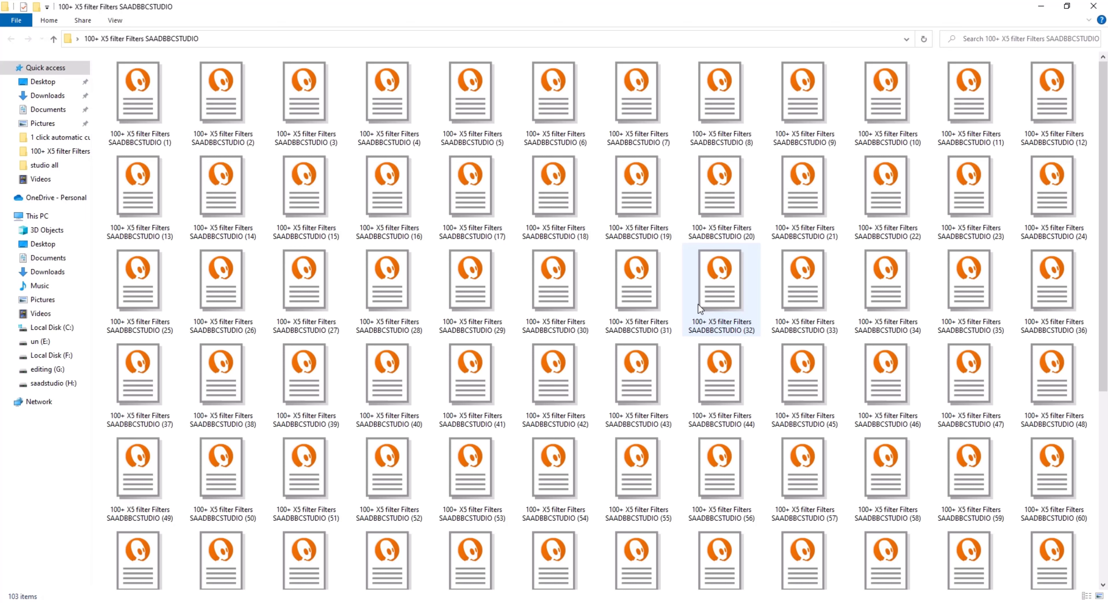
{"action": "left_click", "coordinate": [1103, 6]}
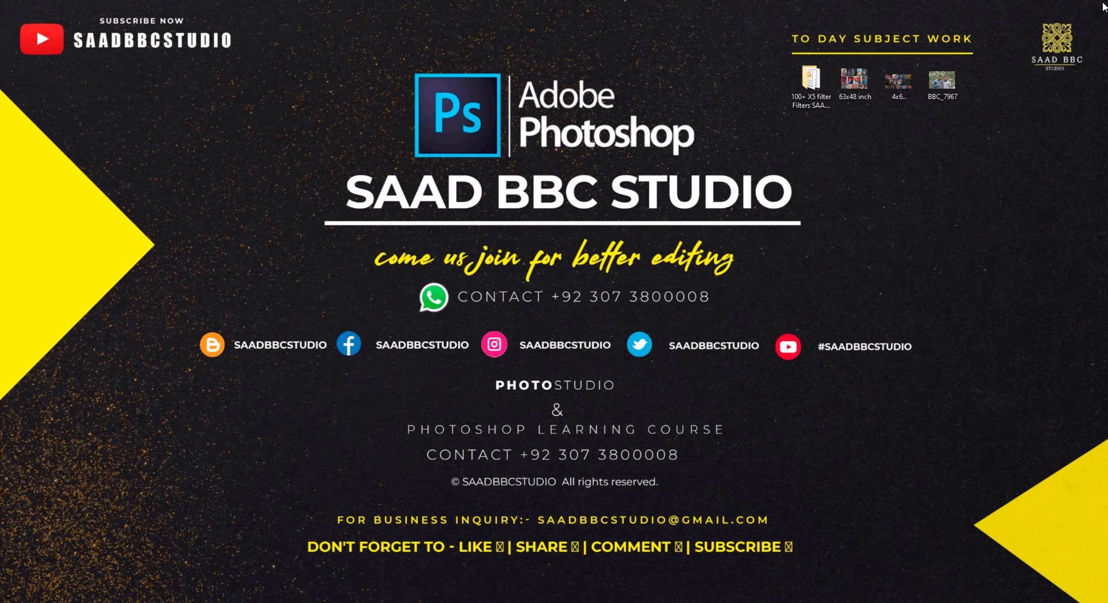